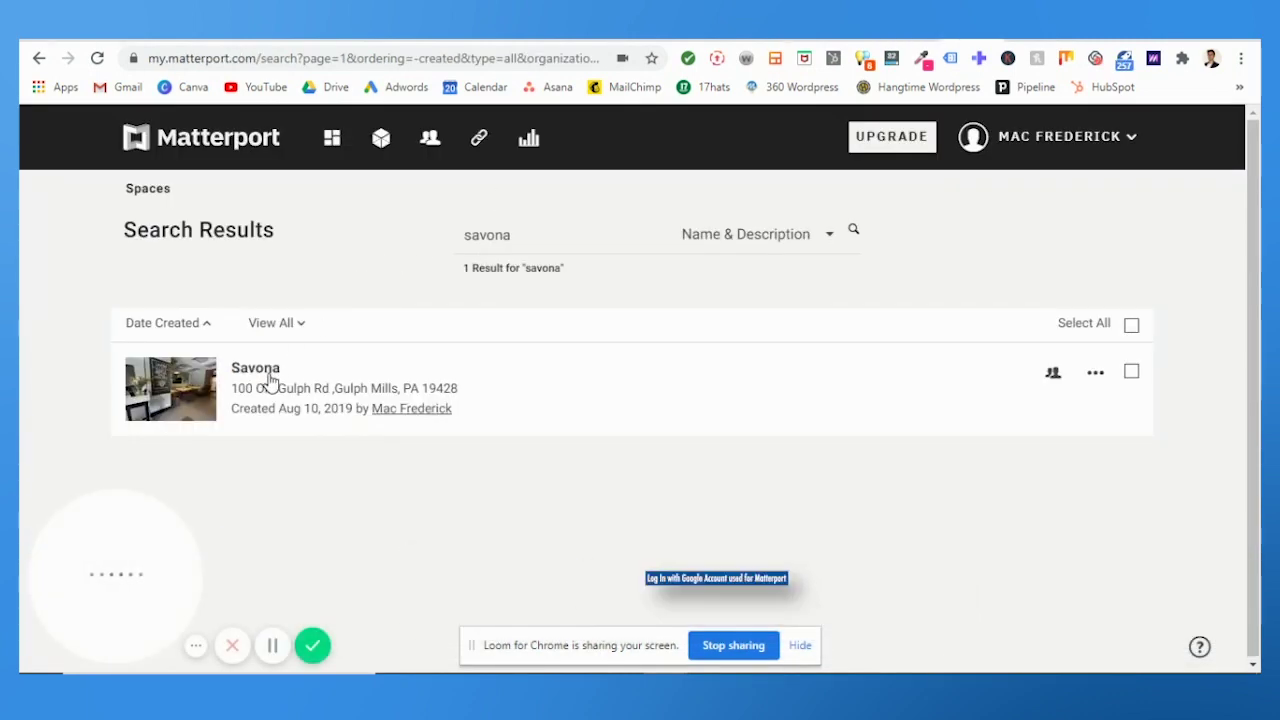
# - Open the Savona space, dismiss the sharing notice, and check its Google Street View publishing option among the apps
pyautogui.click(268, 378)
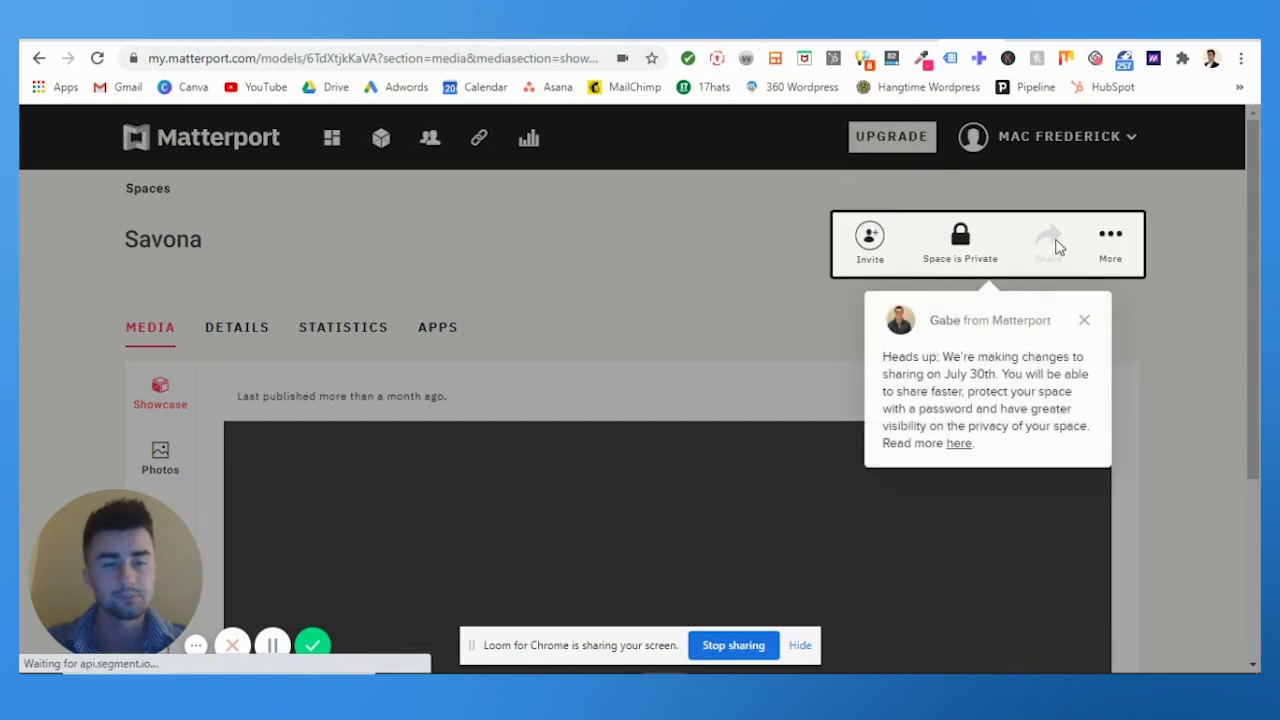
pyautogui.click(1083, 320)
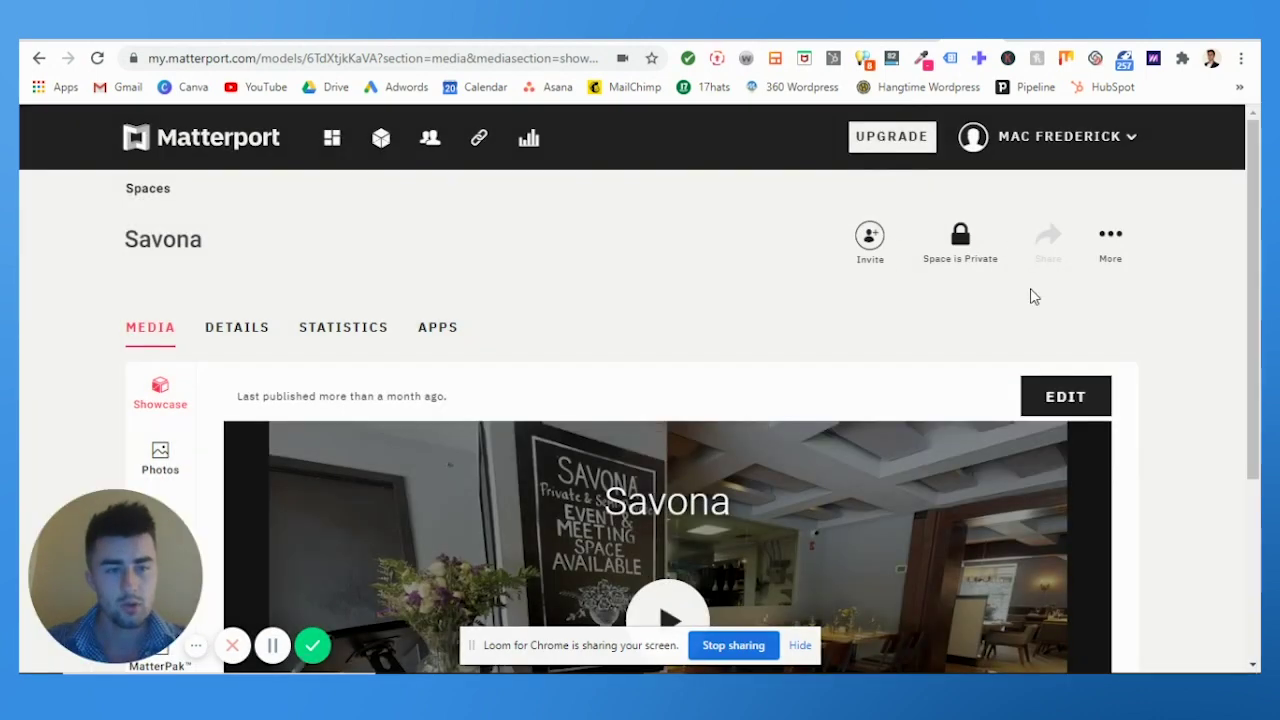
pyautogui.click(458, 322)
pyautogui.scroll(-2, 461, 321)
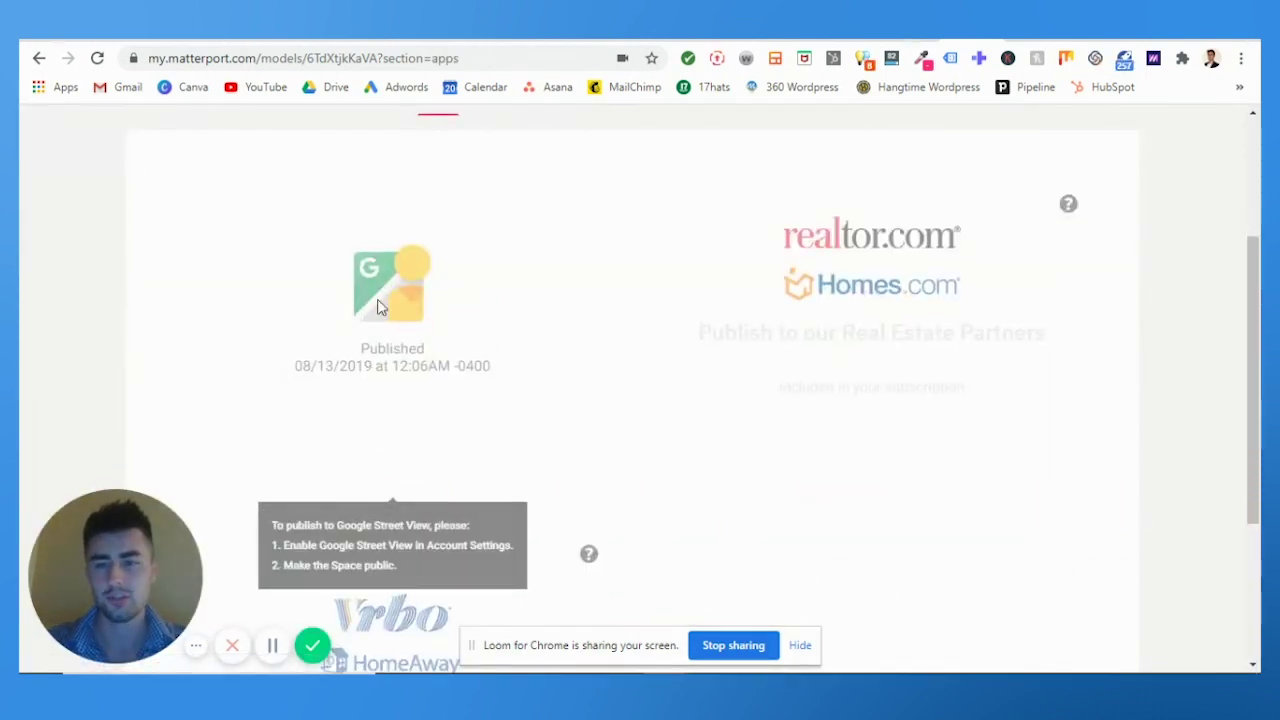
pyautogui.scroll(1, 485, 323)
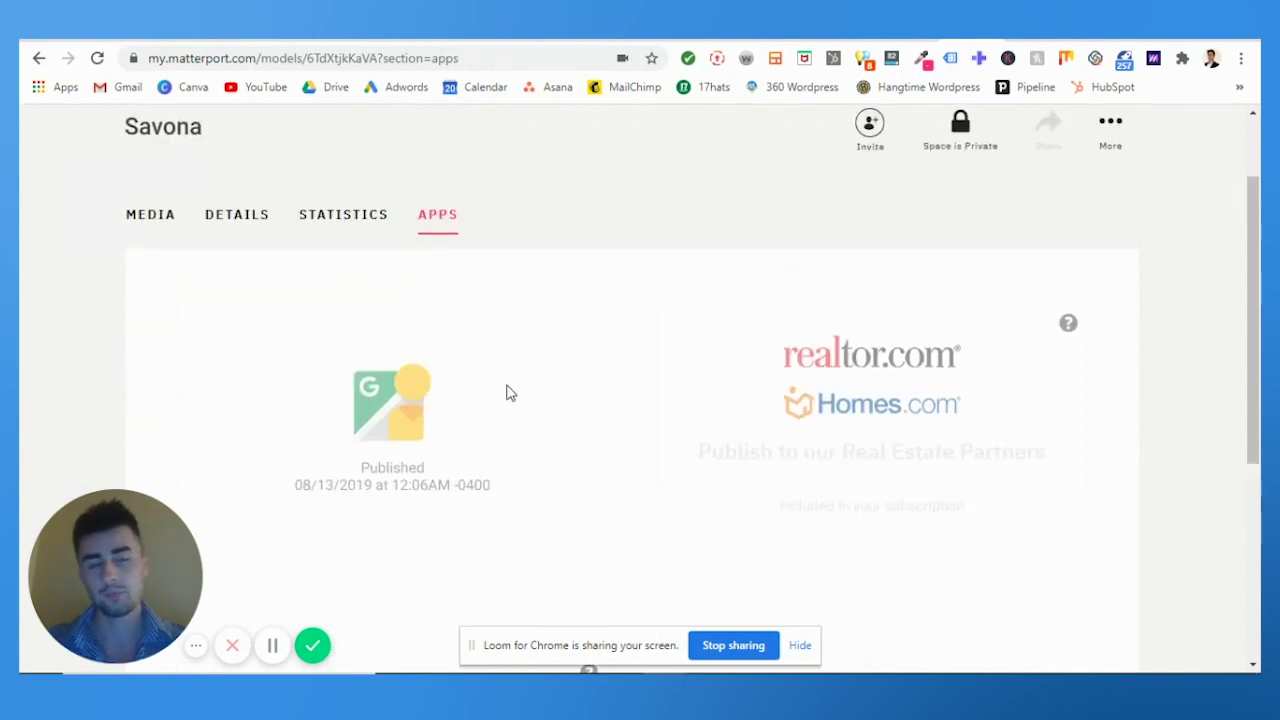
pyautogui.scroll(1, 508, 392)
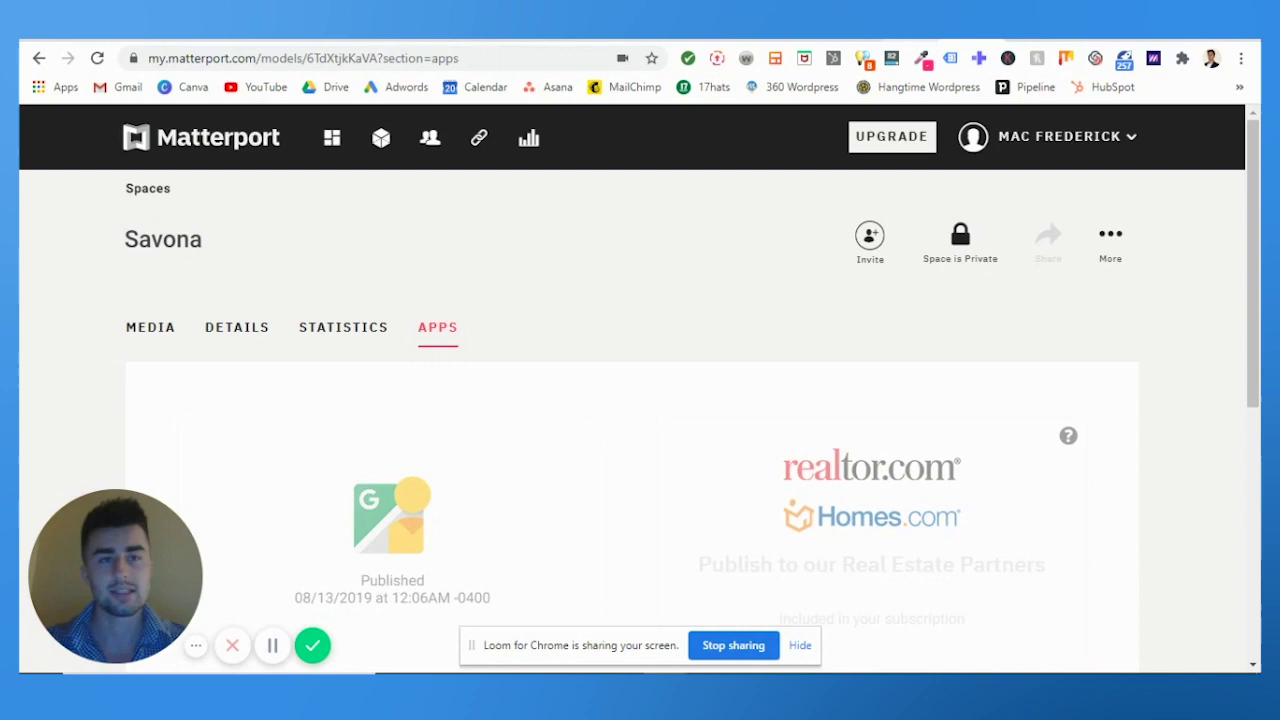
# - Switch to GoThru and delete the existing Savona Restaurant tour from the Constellations manager
pyautogui.hotkey('ctrl', 'Tab')
pyautogui.click(1046, 148)
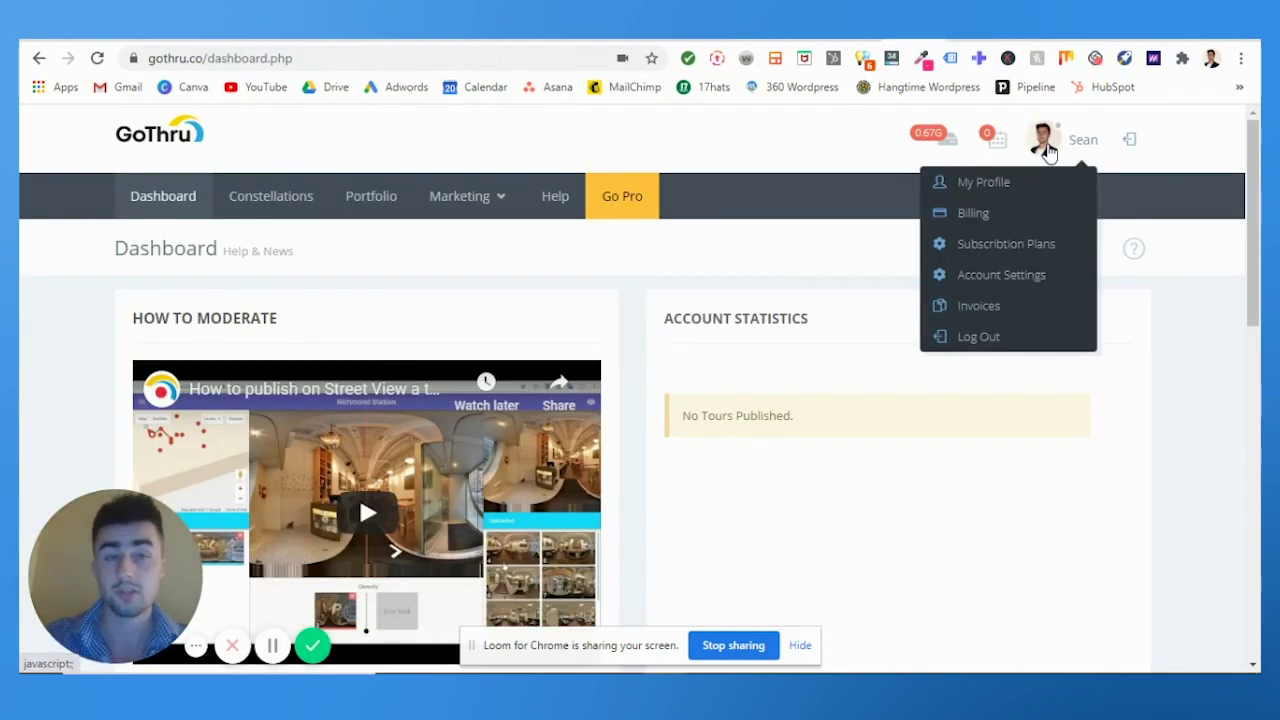
pyautogui.click(997, 140)
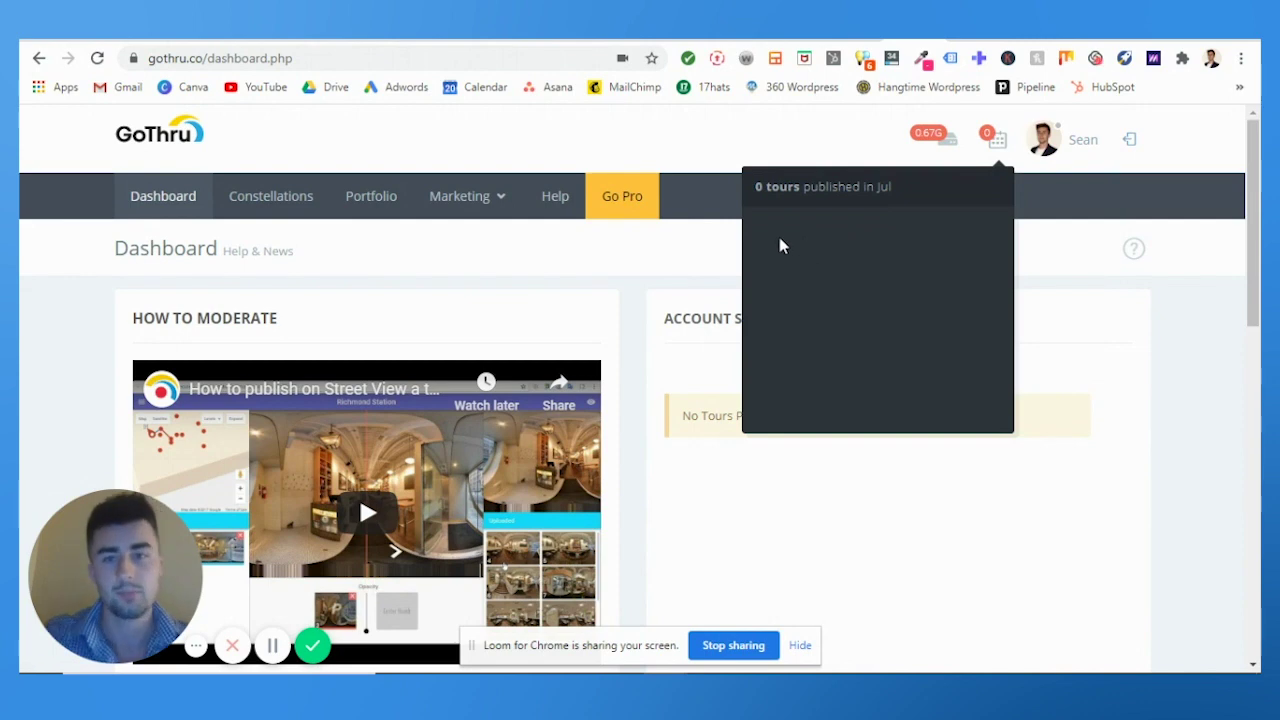
pyautogui.click(263, 205)
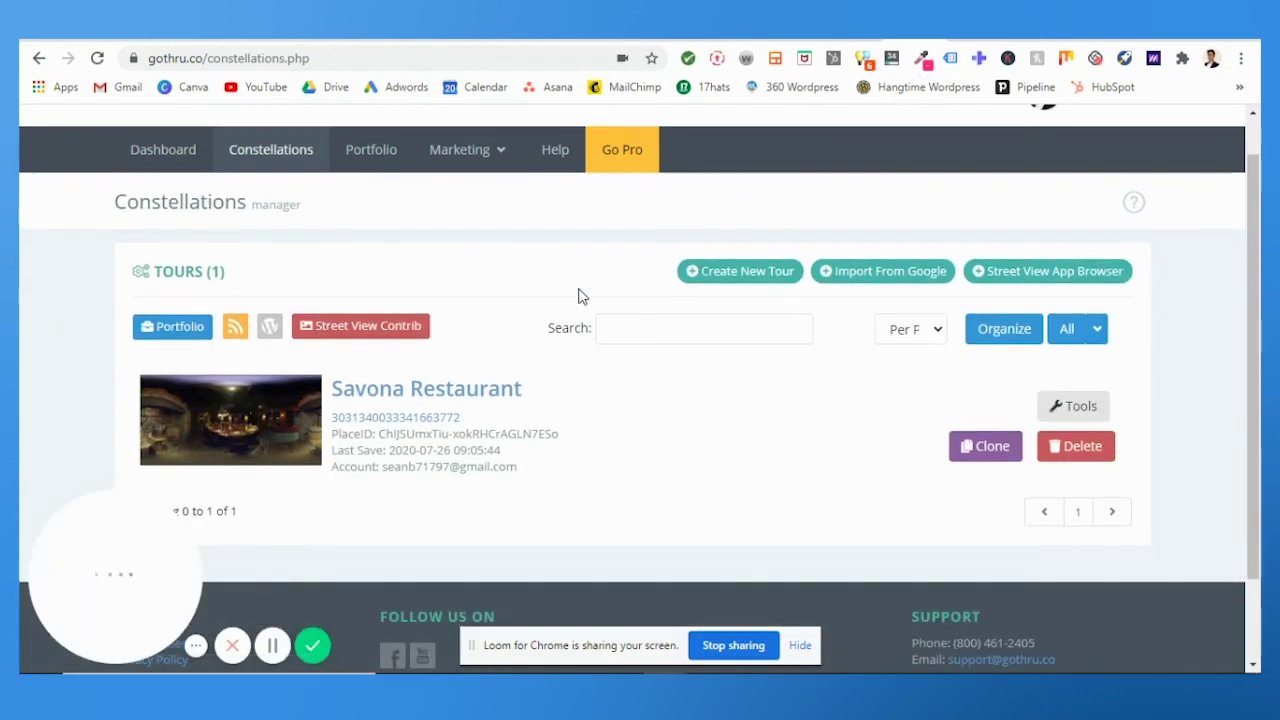
pyautogui.scroll(-1, 580, 320)
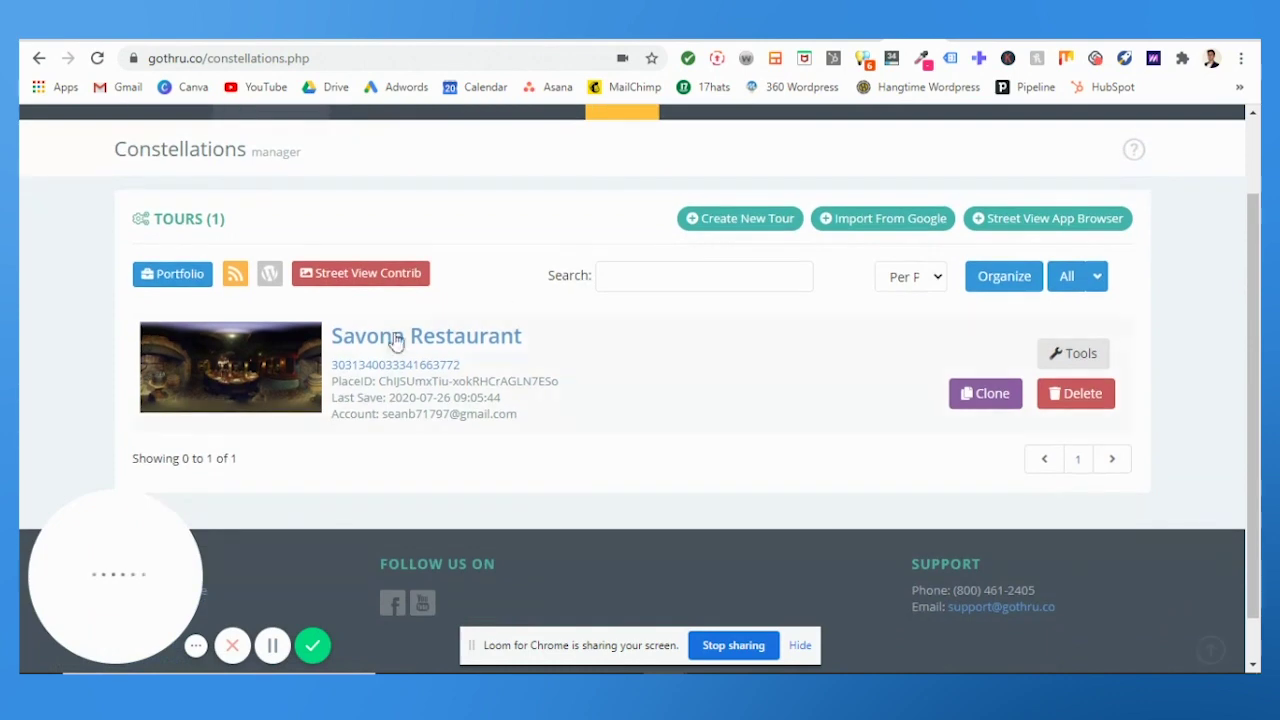
pyautogui.click(1060, 396)
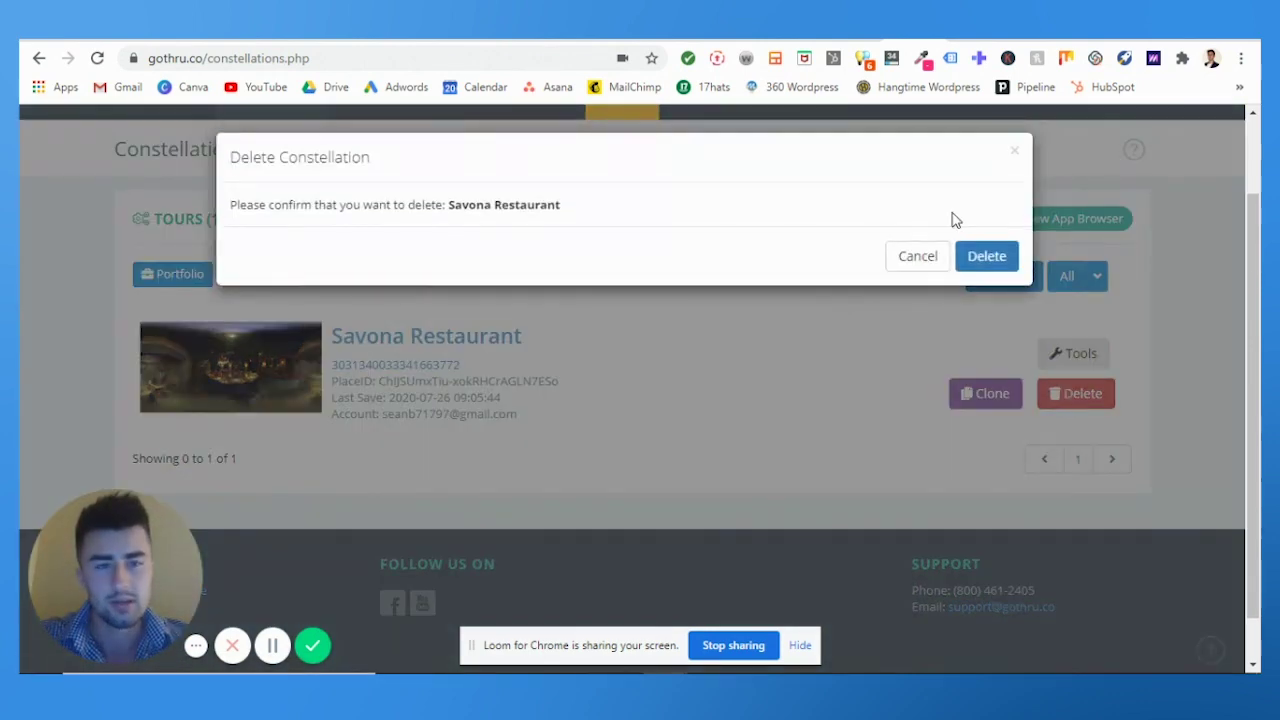
pyautogui.click(988, 260)
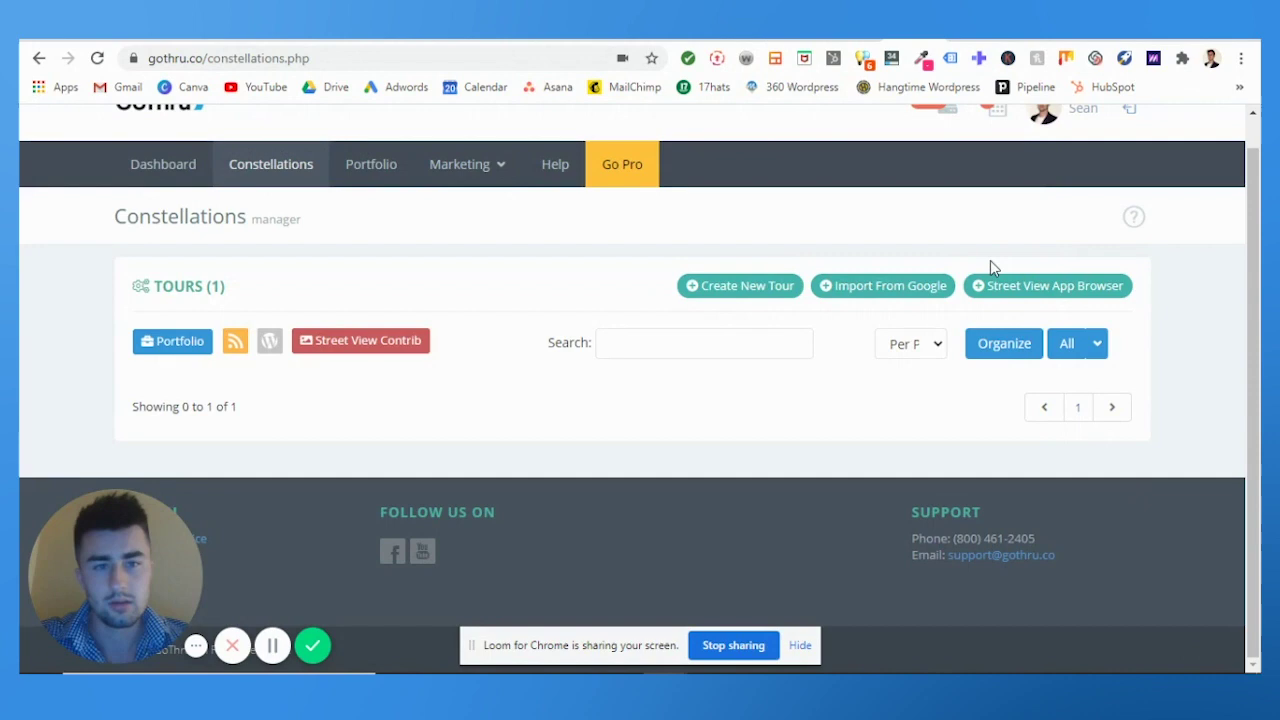
# - Start importing a tour from Google, keeping the listed Street View account selected
pyautogui.click(884, 288)
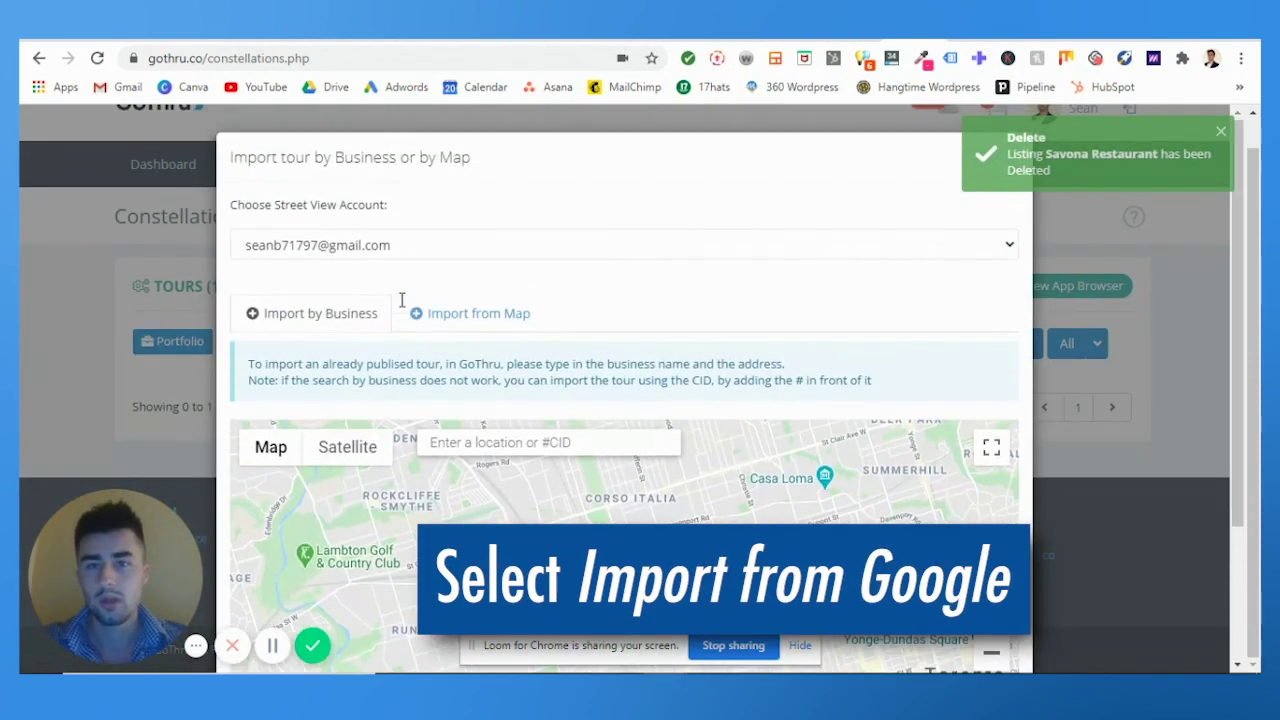
pyautogui.scroll(1, 400, 297)
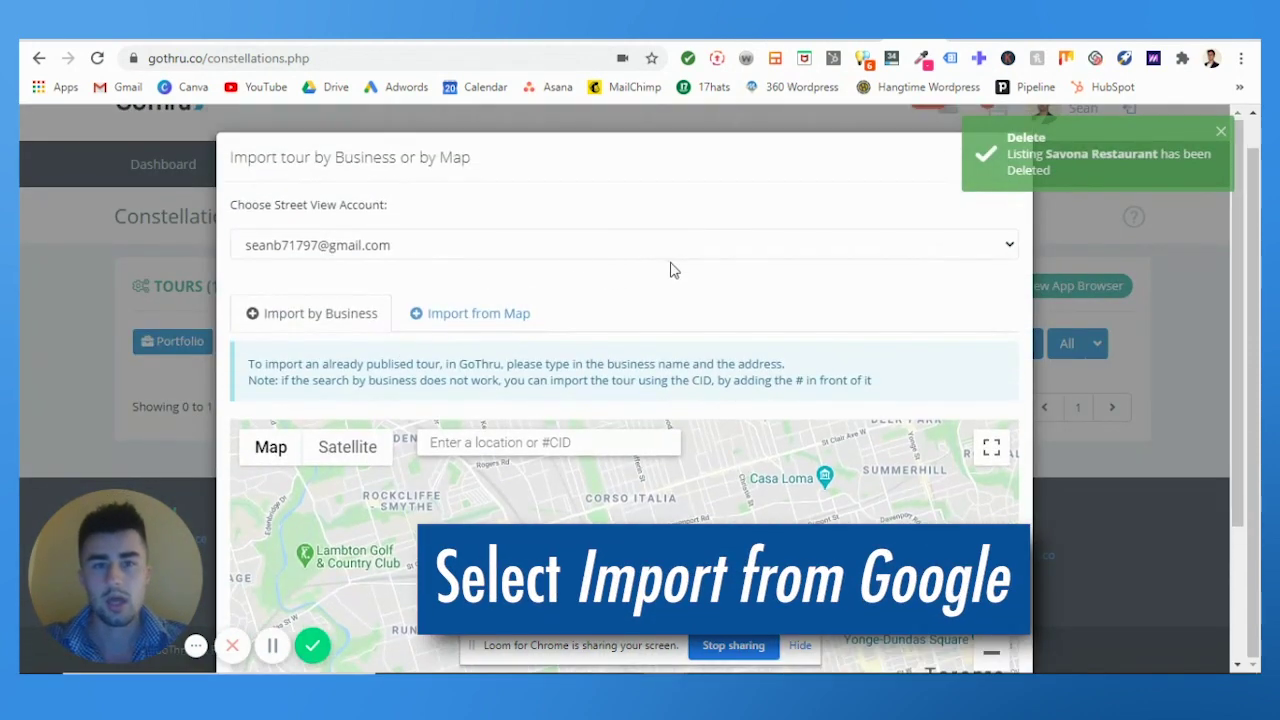
pyautogui.click(416, 249)
pyautogui.click(416, 249)
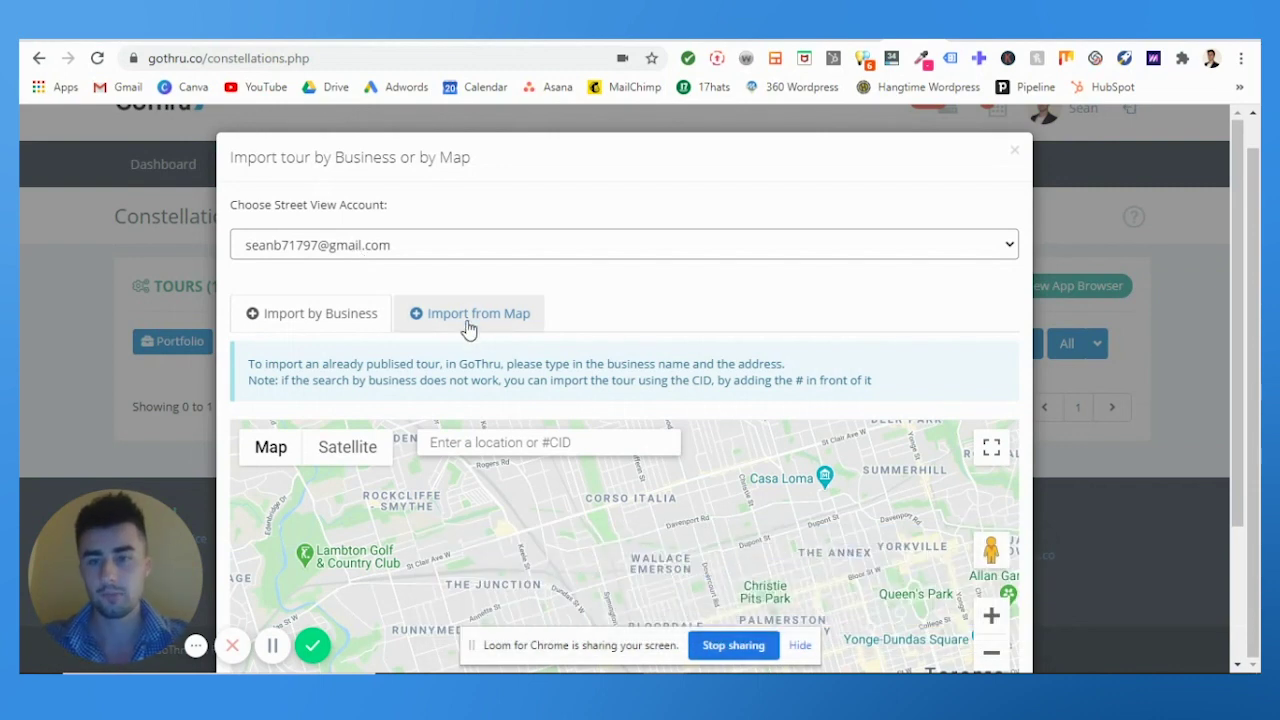
# - Find Savona Restaurant on Old Gulph Road in the business import map and import its published tour
pyautogui.click(490, 443)
pyautogui.write('S')
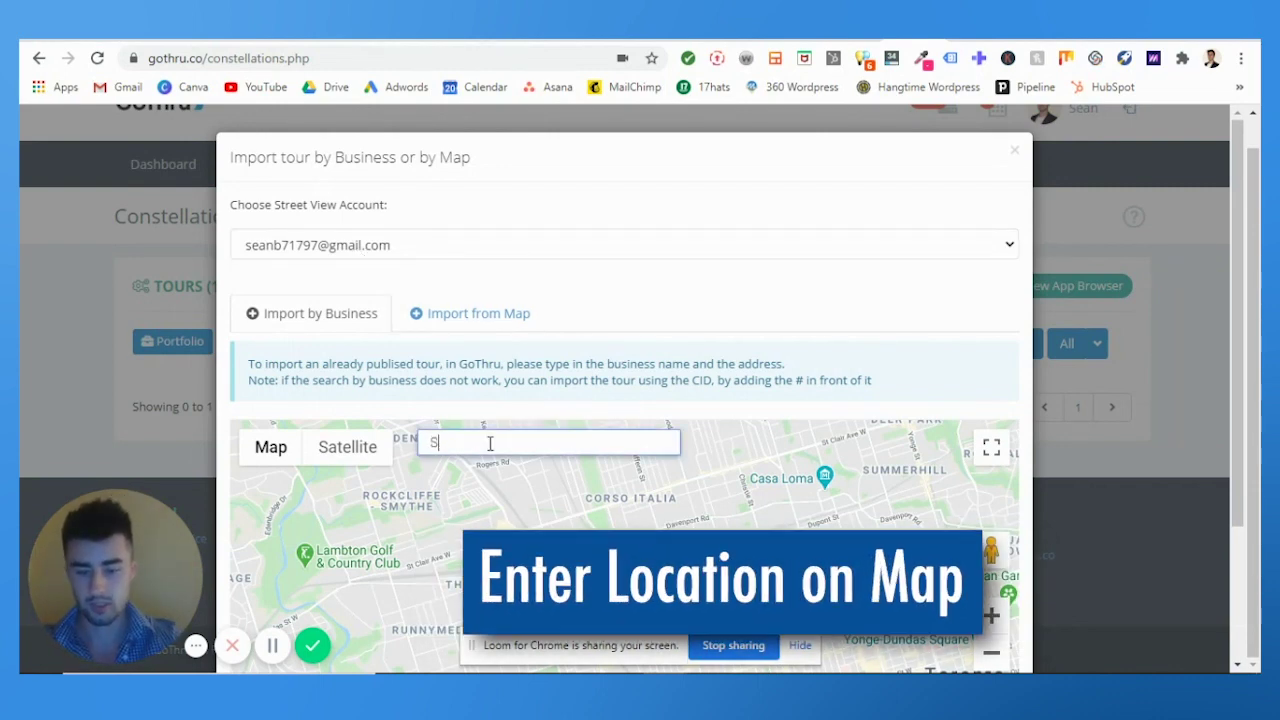
pyautogui.write('avona Res')
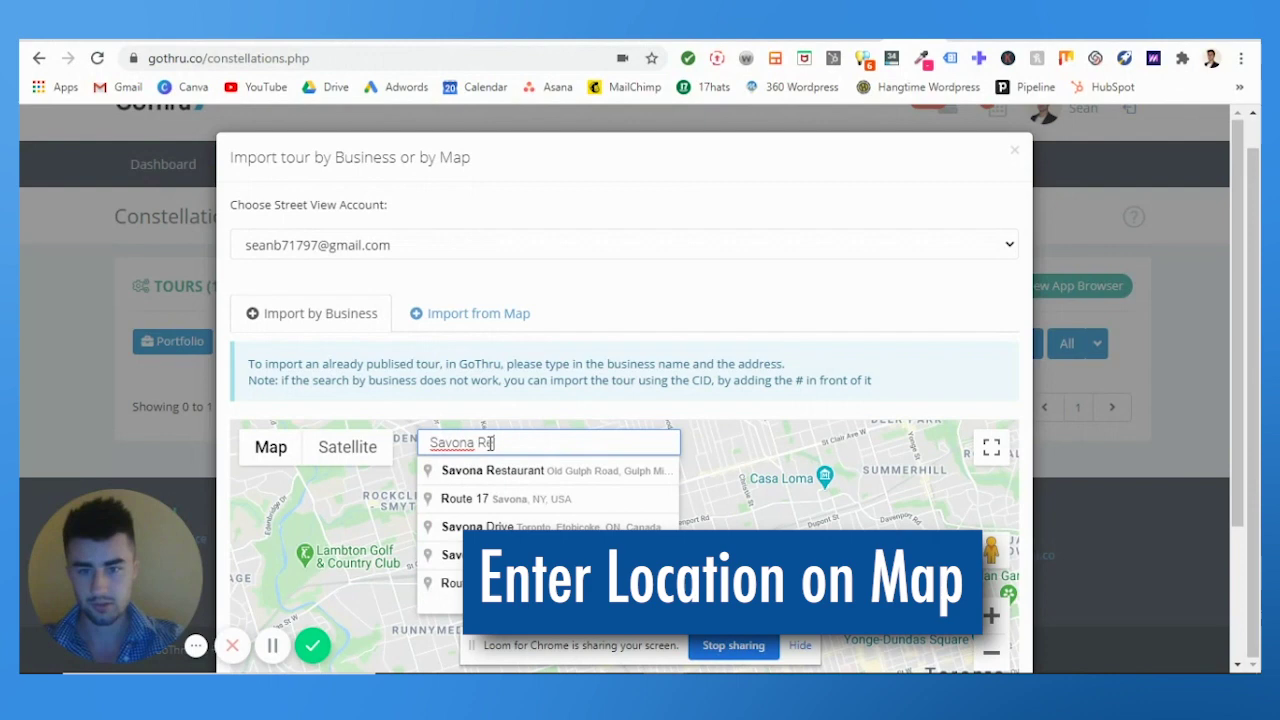
pyautogui.click(567, 501)
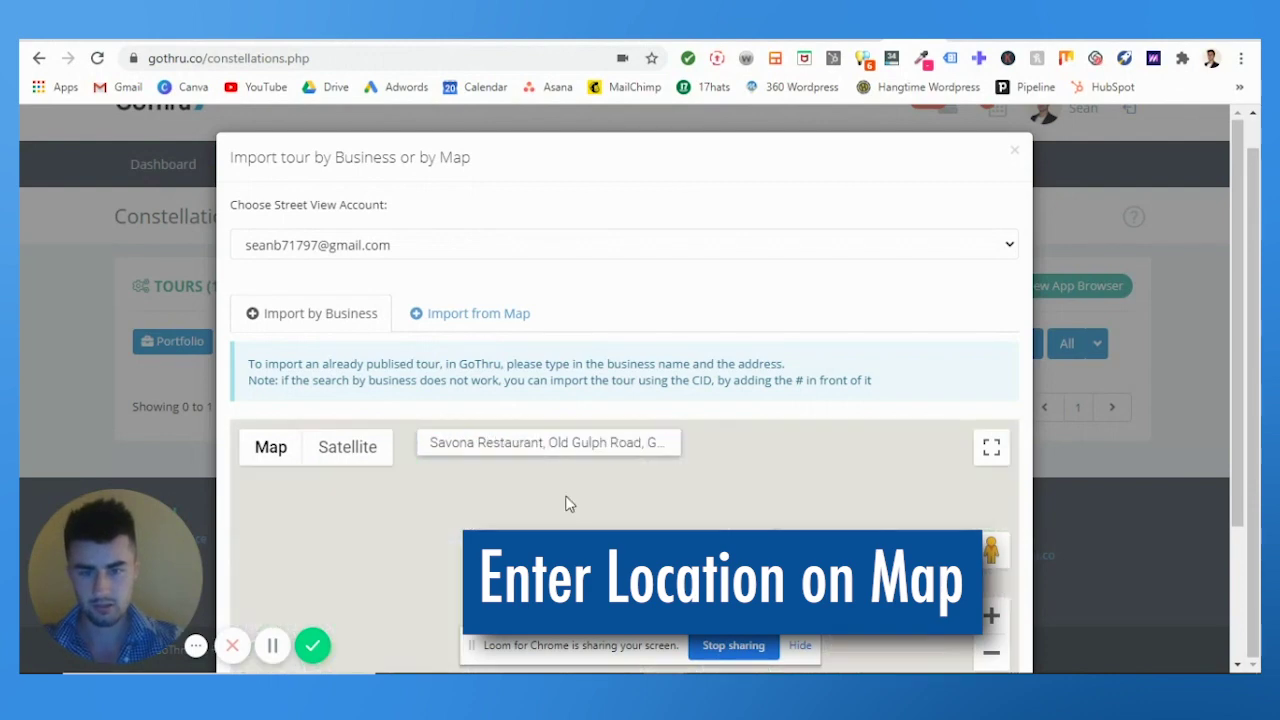
pyautogui.scroll(-2, 726, 360)
pyautogui.click(1000, 615)
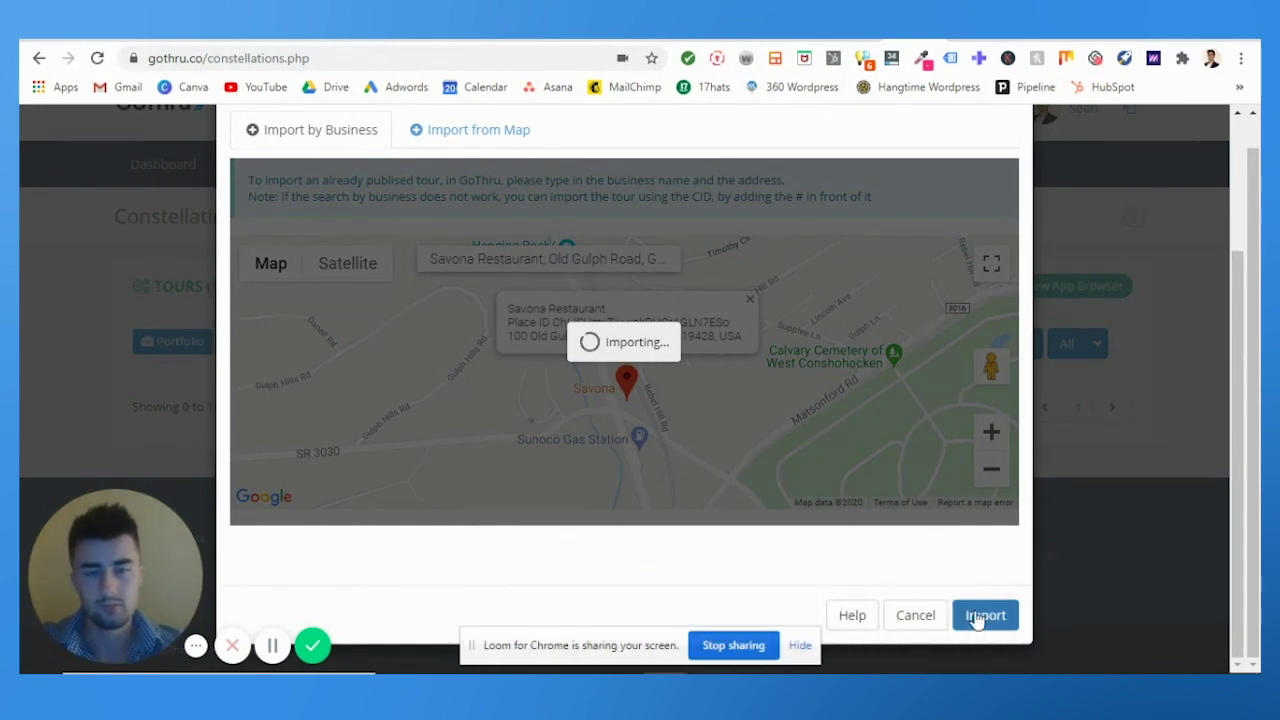
pyautogui.scroll(4, 866, 559)
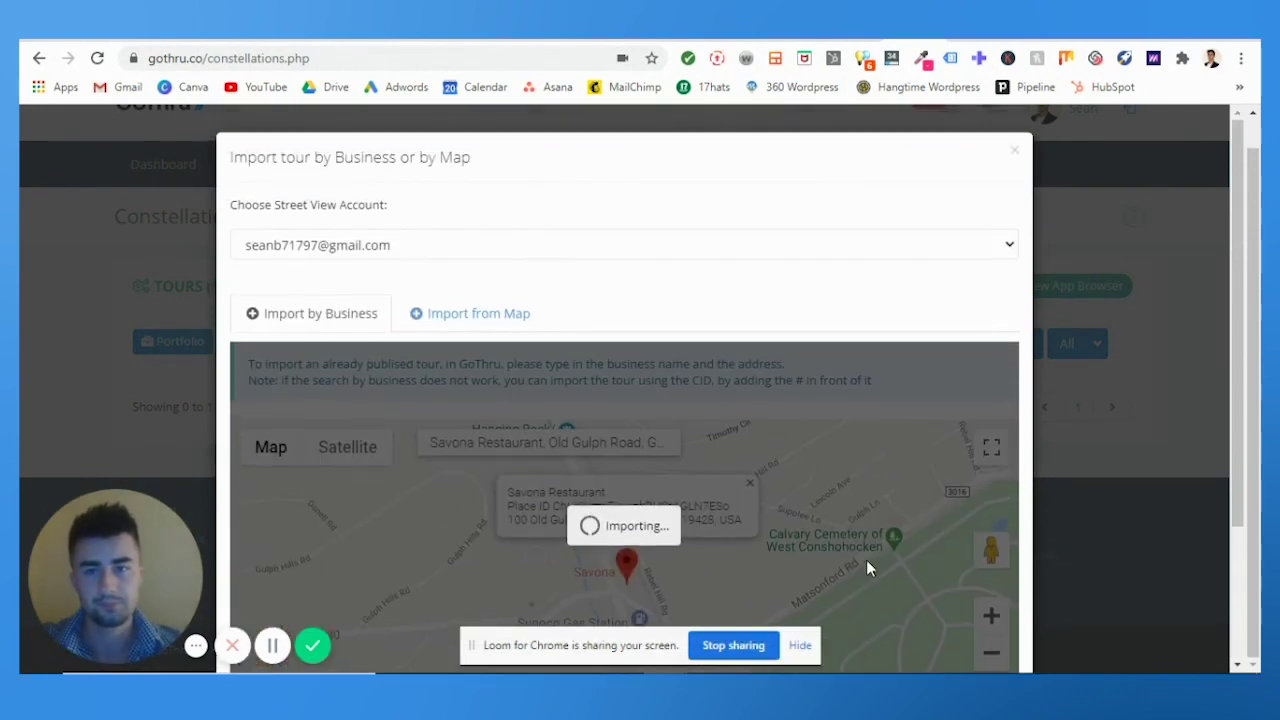
pyautogui.scroll(-2, 866, 250)
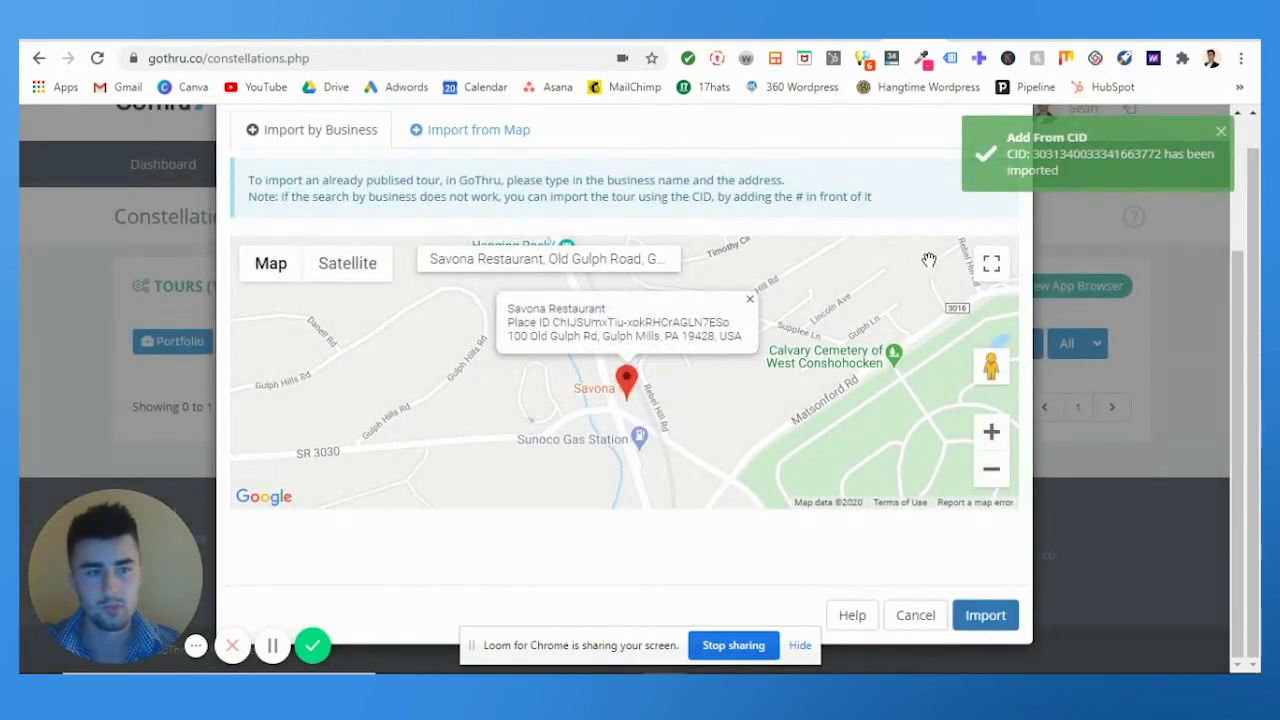
pyautogui.scroll(2, 930, 268)
pyautogui.scroll(-2, 866, 286)
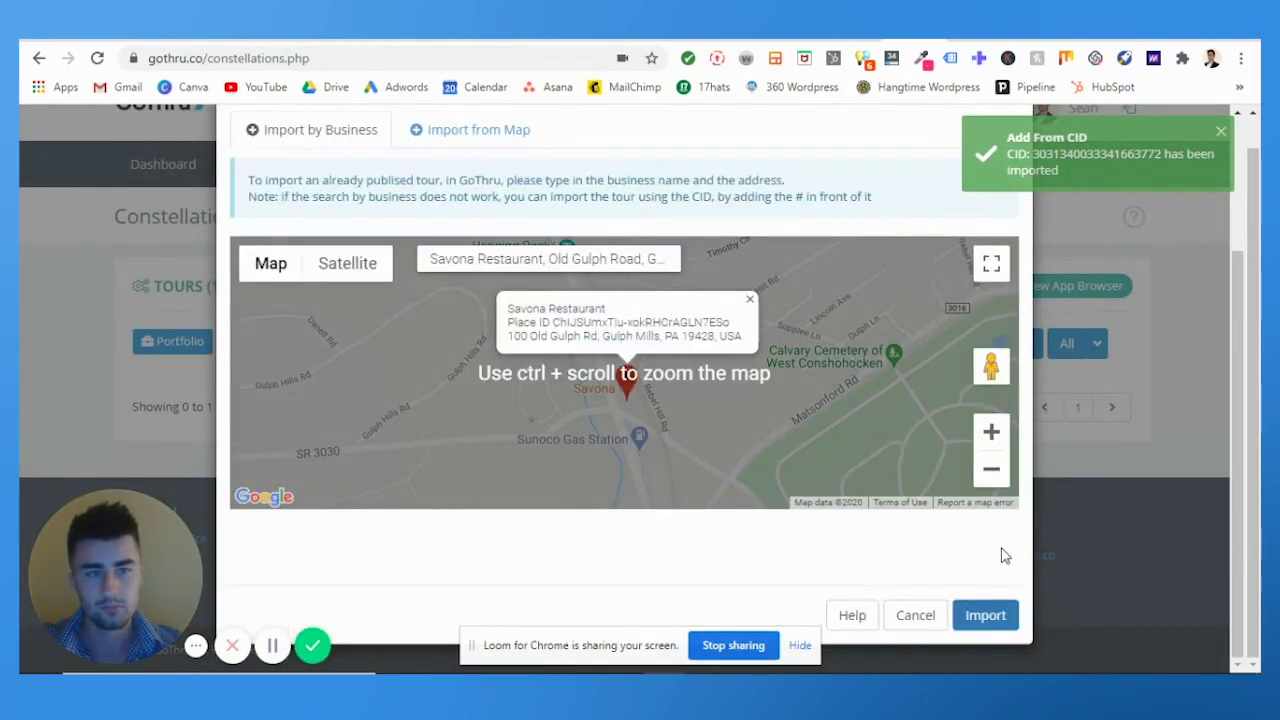
pyautogui.scroll(2, 997, 547)
pyautogui.scroll(1, 997, 547)
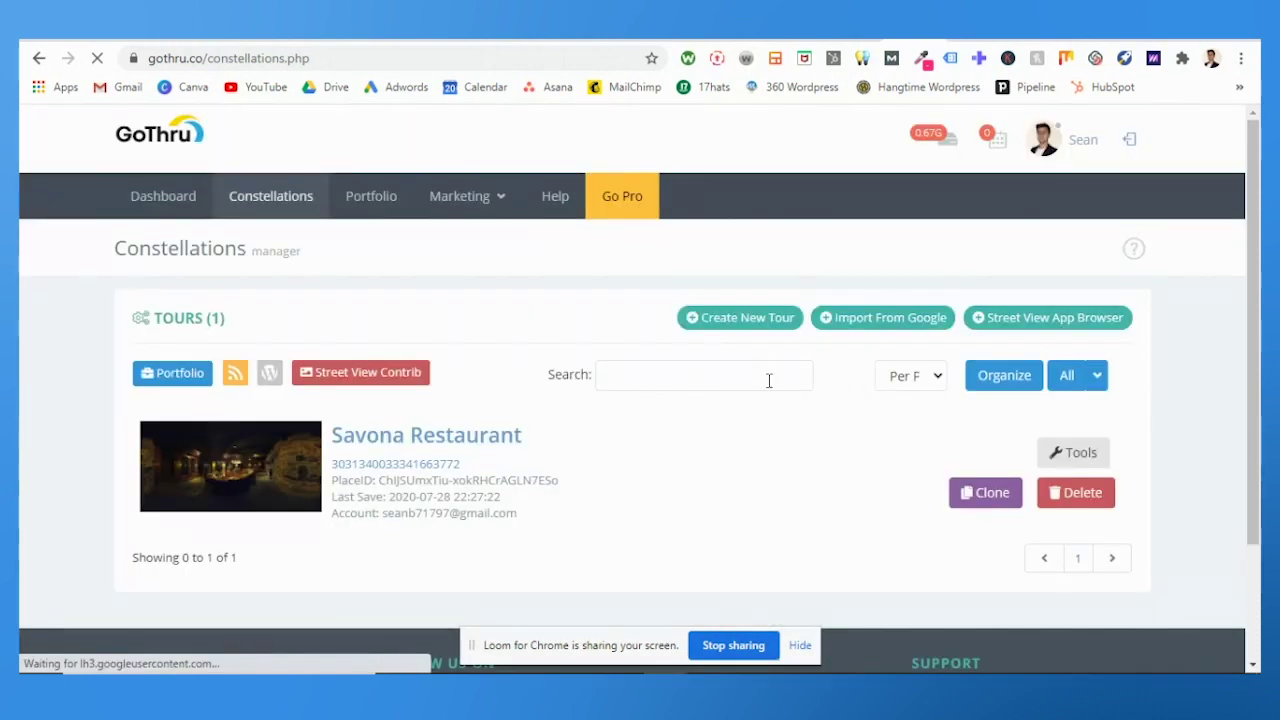
# - Open the imported Savona Restaurant tour and start importing its panoramas from Google
pyautogui.click(424, 444)
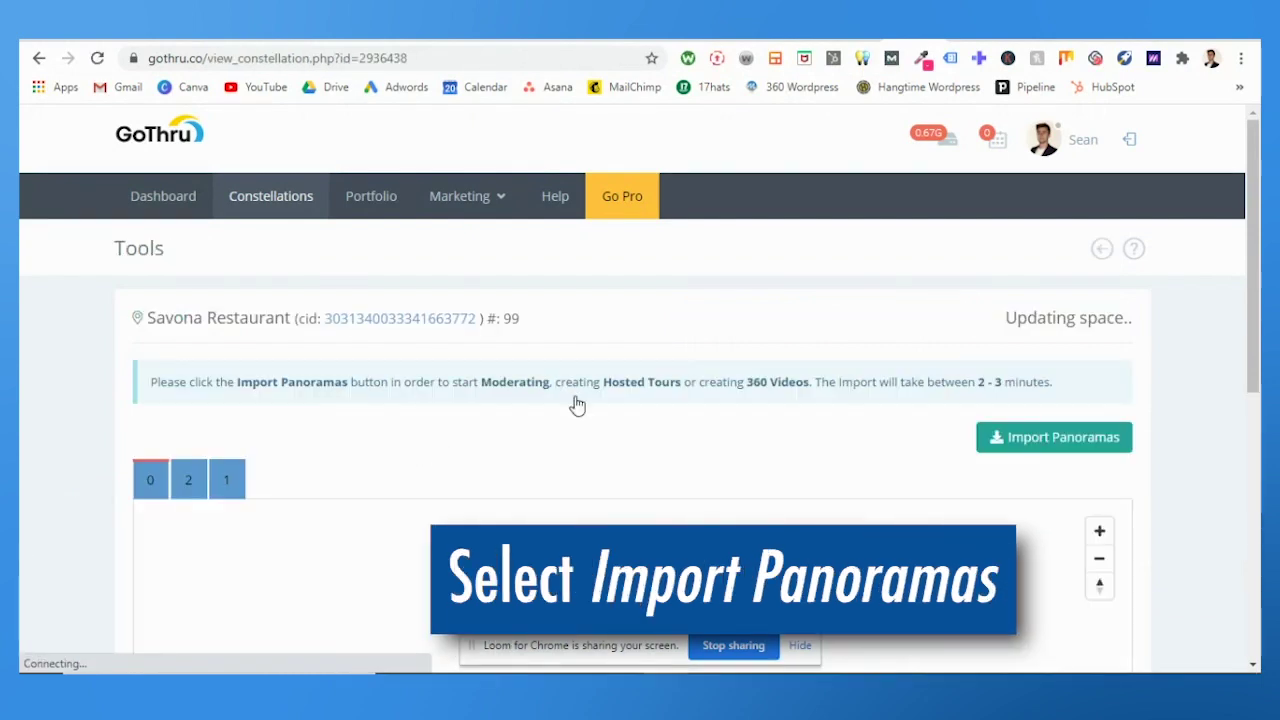
pyautogui.scroll(-2, 1012, 362)
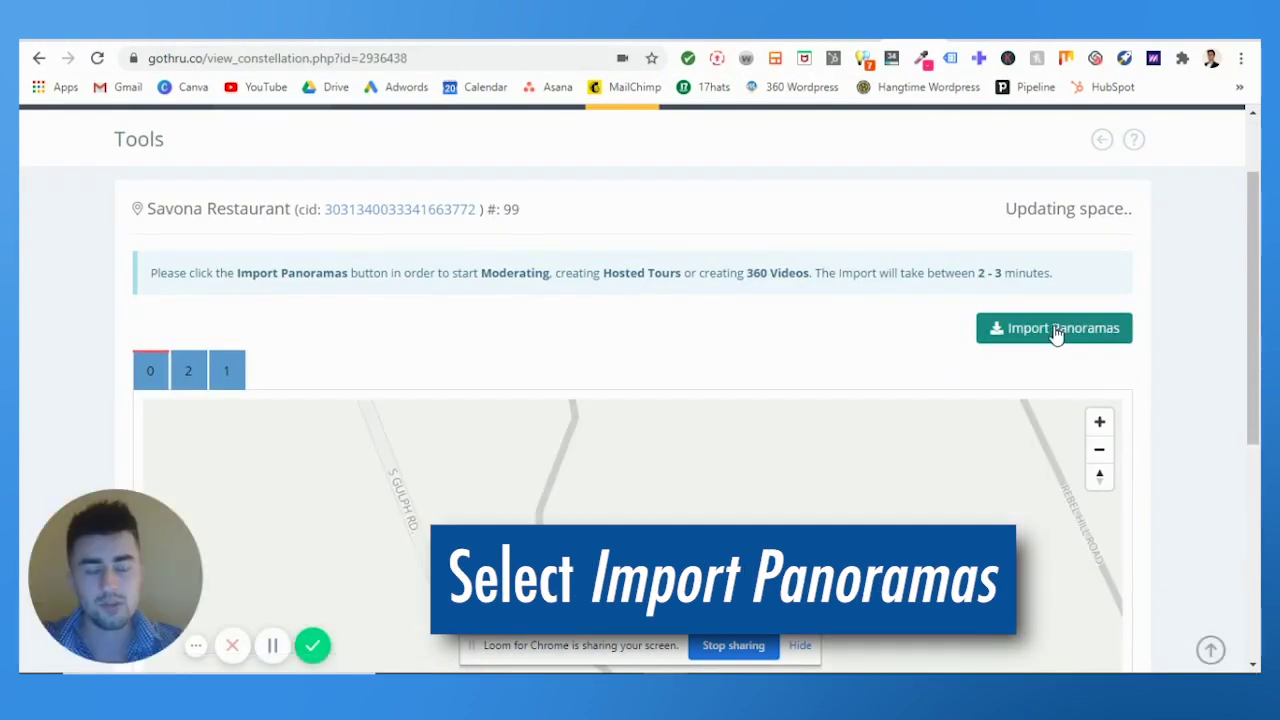
pyautogui.scroll(-1, 1050, 334)
pyautogui.click(1059, 262)
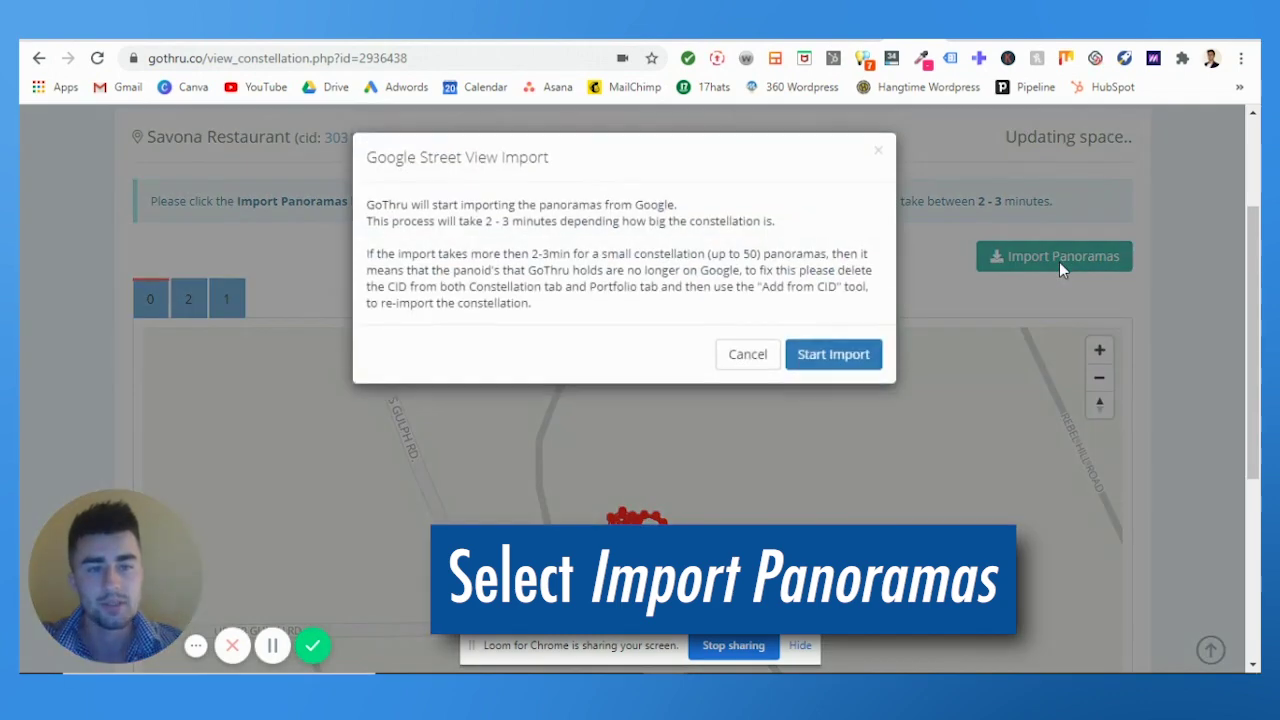
pyautogui.click(824, 360)
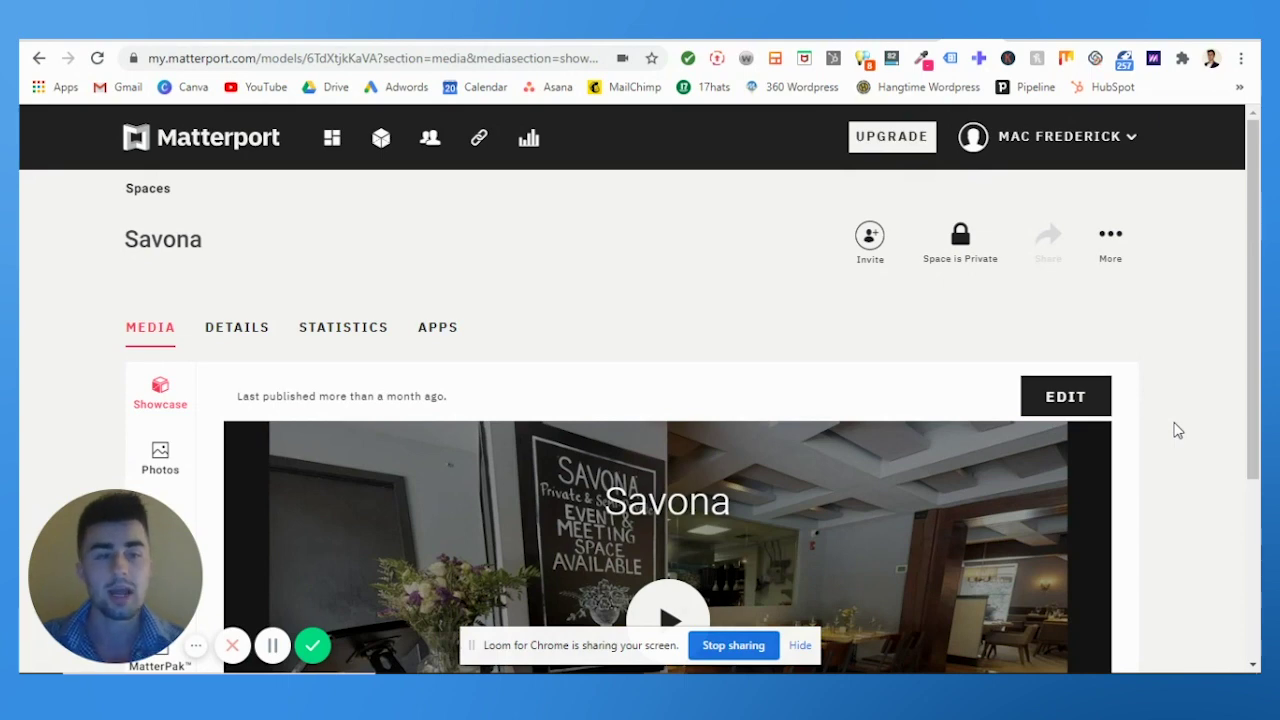
# - Switch back to Matterport and archive the Savona space
pyautogui.click(1118, 241)
pyautogui.click(1163, 245)
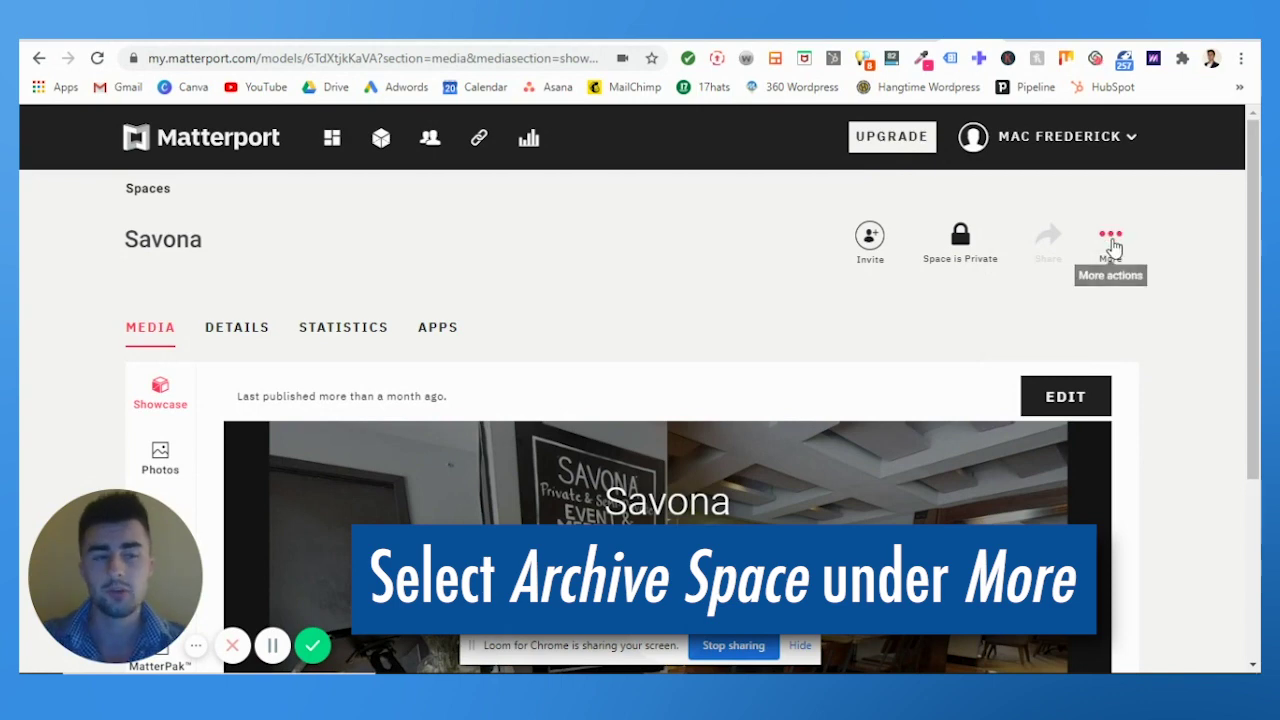
pyautogui.click(1112, 246)
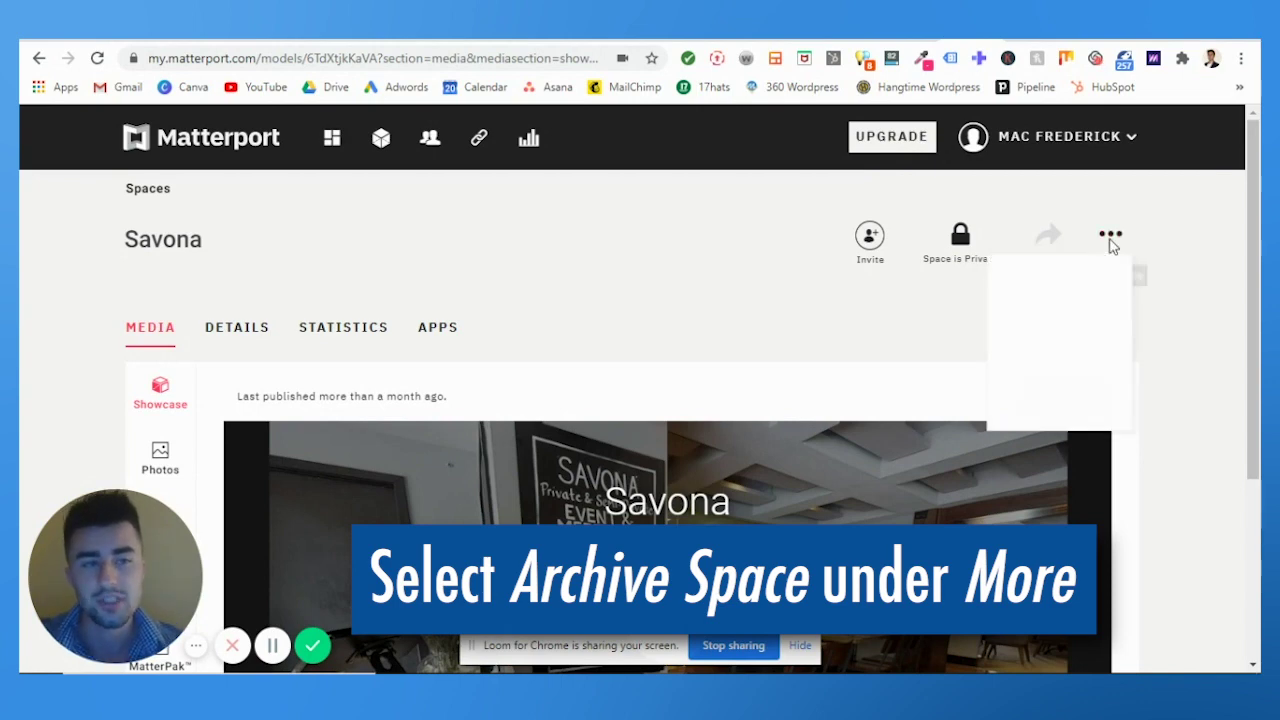
pyautogui.click(1033, 368)
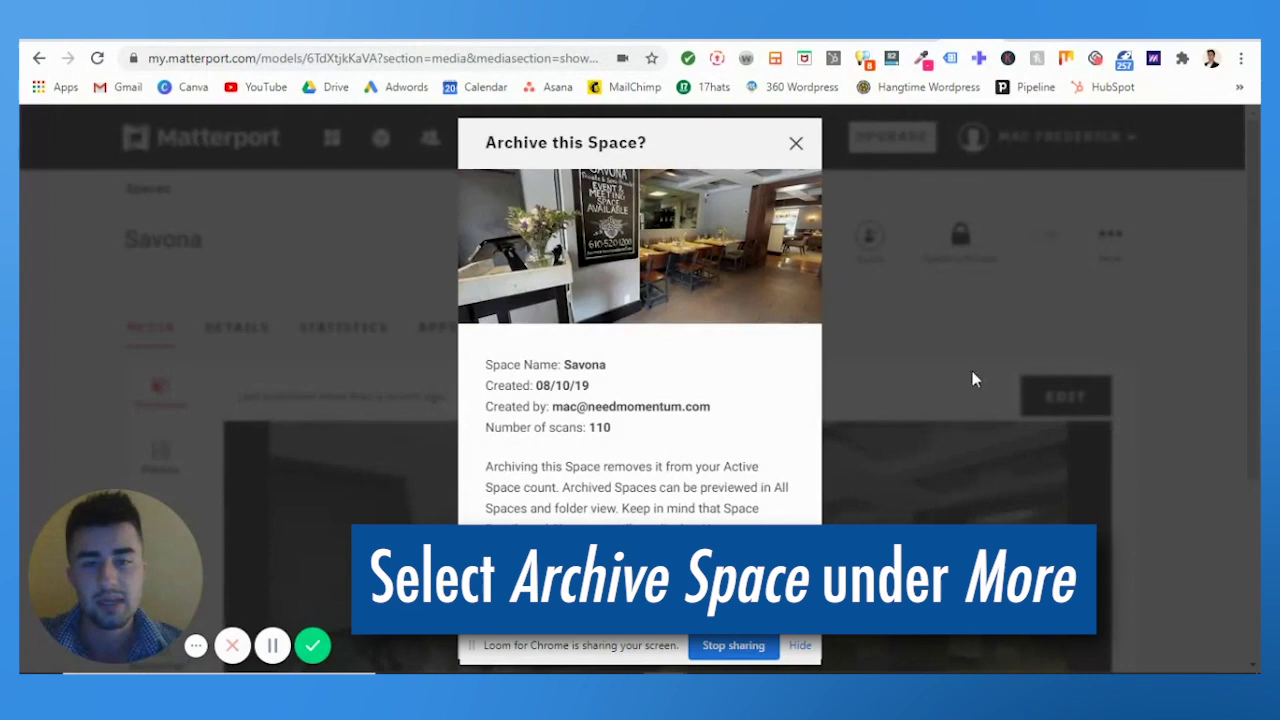
pyautogui.click(707, 600)
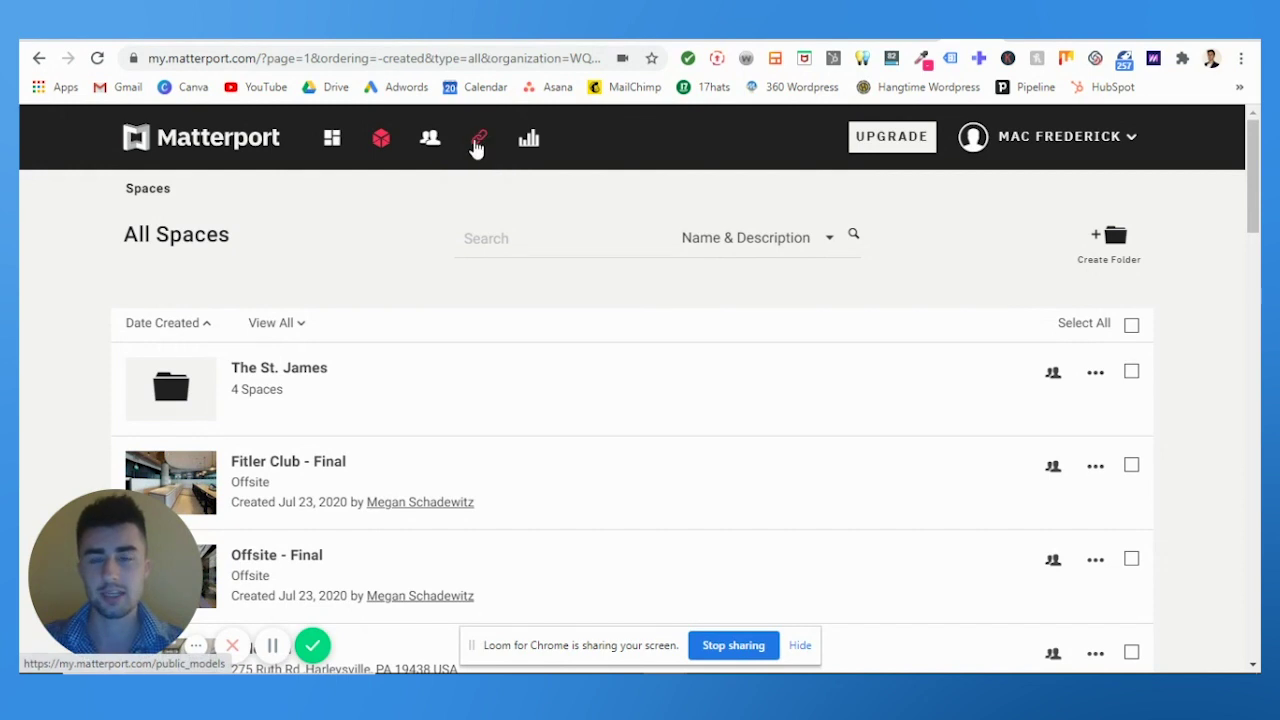
# - Open the list of public spaces, and examine the monthly subscription plans with their active-space limits and prices
pyautogui.click(477, 146)
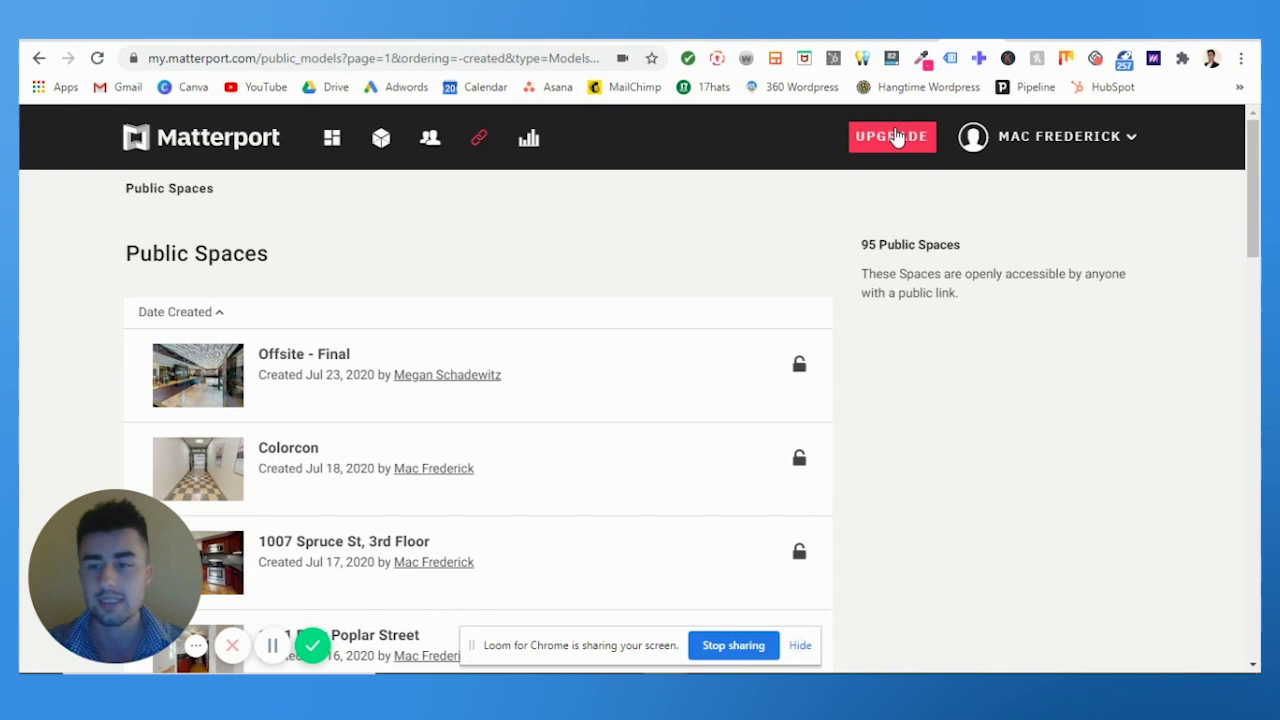
pyautogui.click(897, 137)
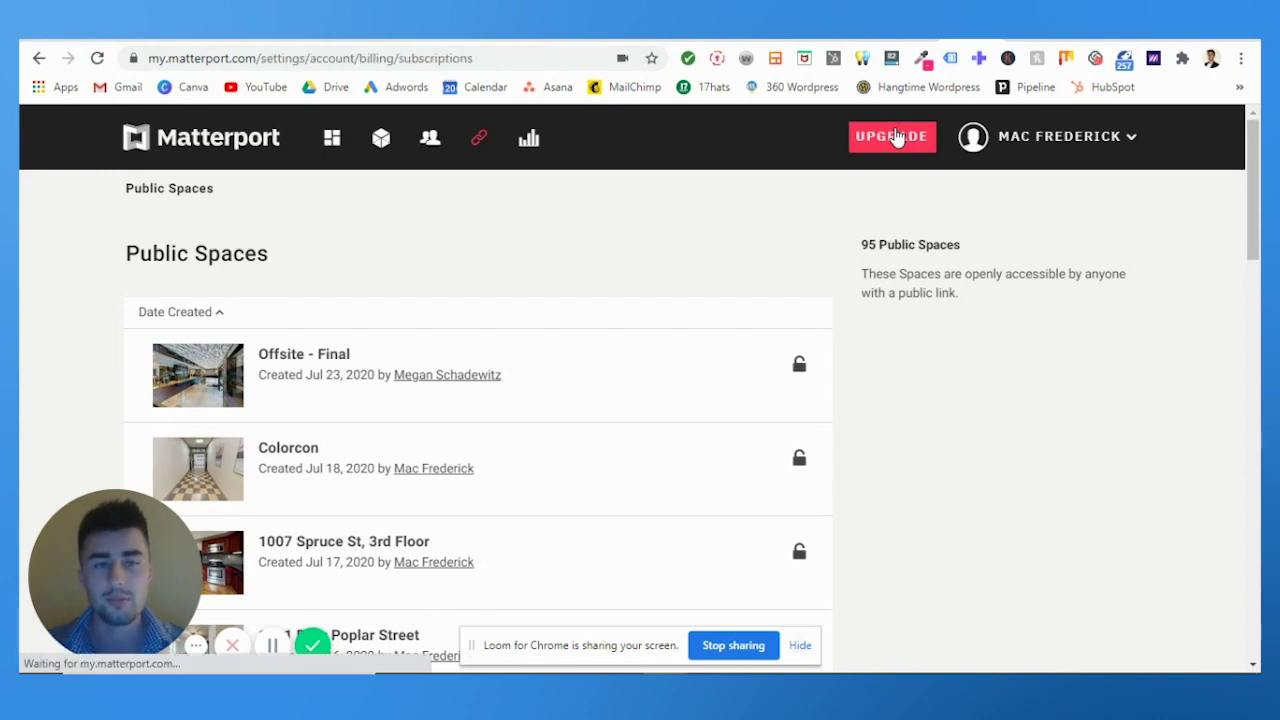
pyautogui.scroll(-1, 815, 275)
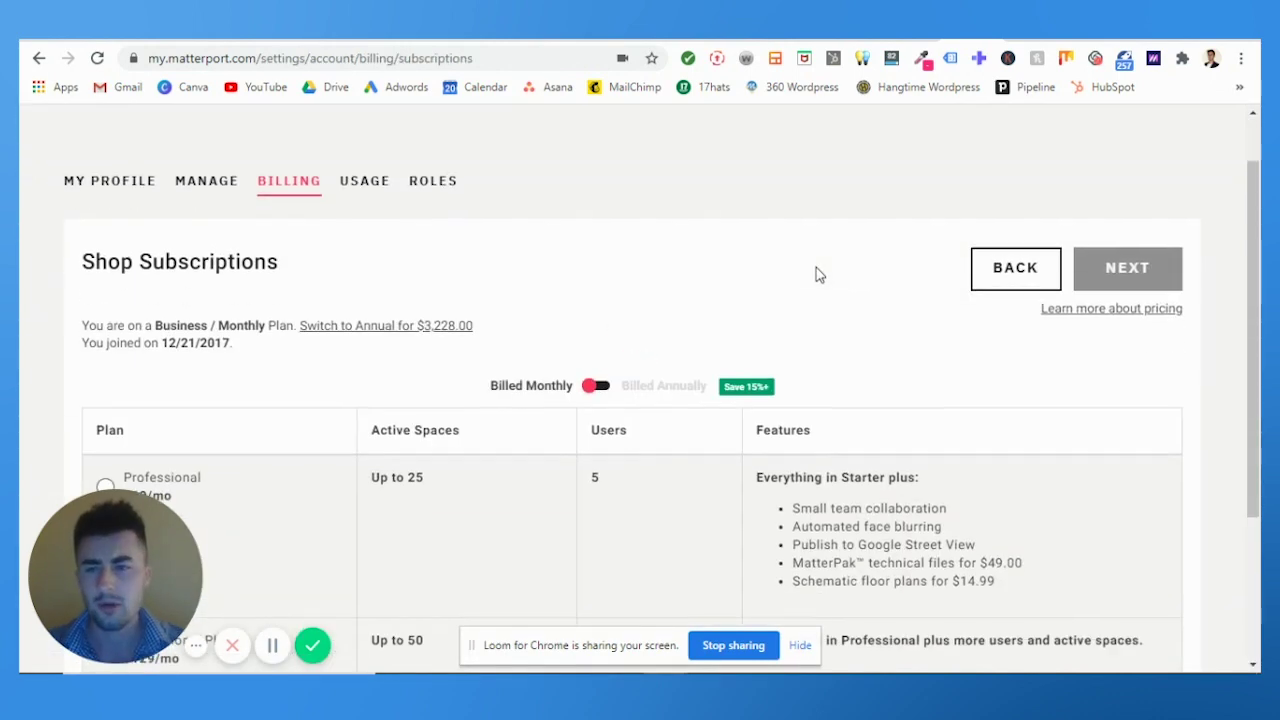
pyautogui.scroll(-2, 780, 306)
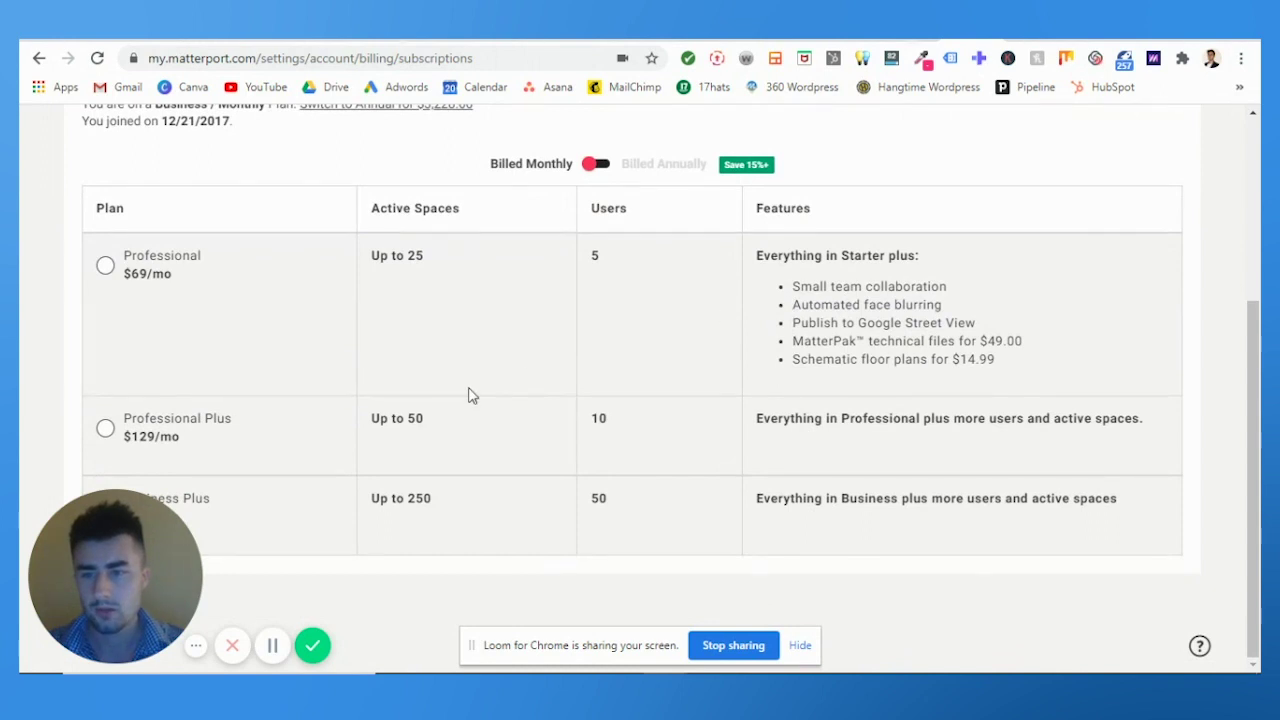
pyautogui.moveTo(103, 540); pyautogui.dragTo(103, 275)
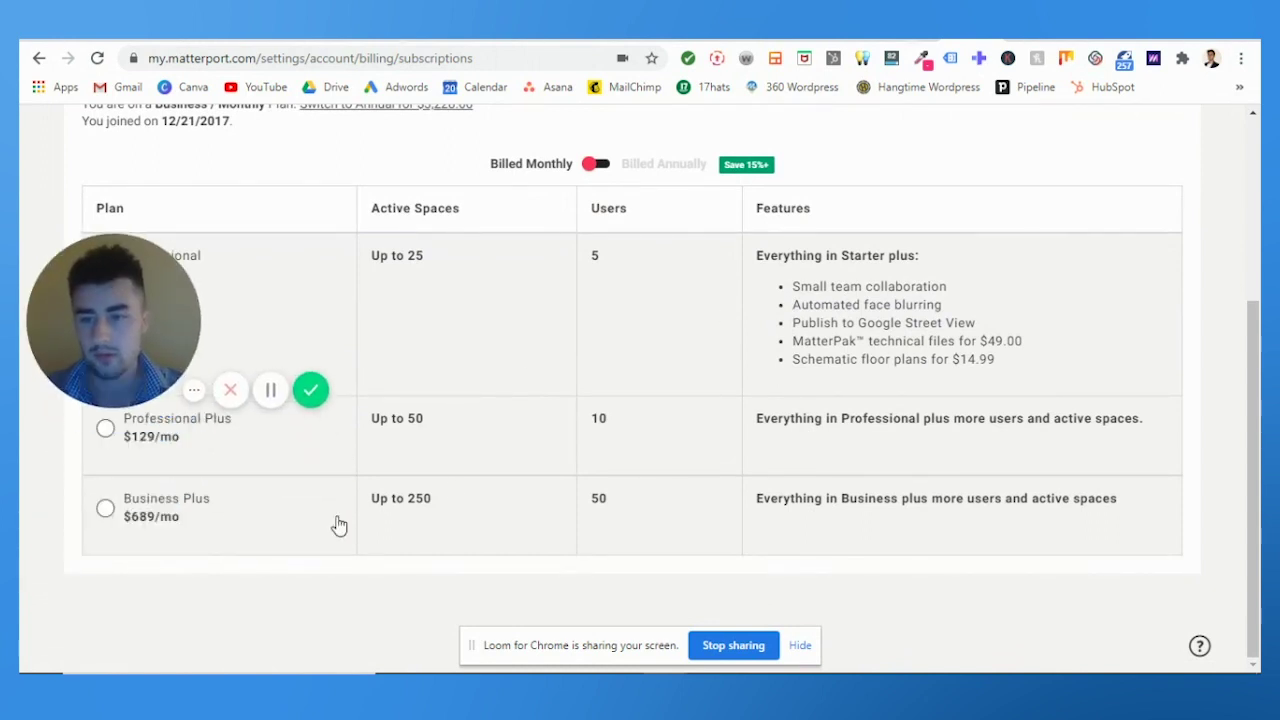
# - Switch back to GoThru and check the import status of the Savona Restaurant constellation
pyautogui.scroll(1, 505, 482)
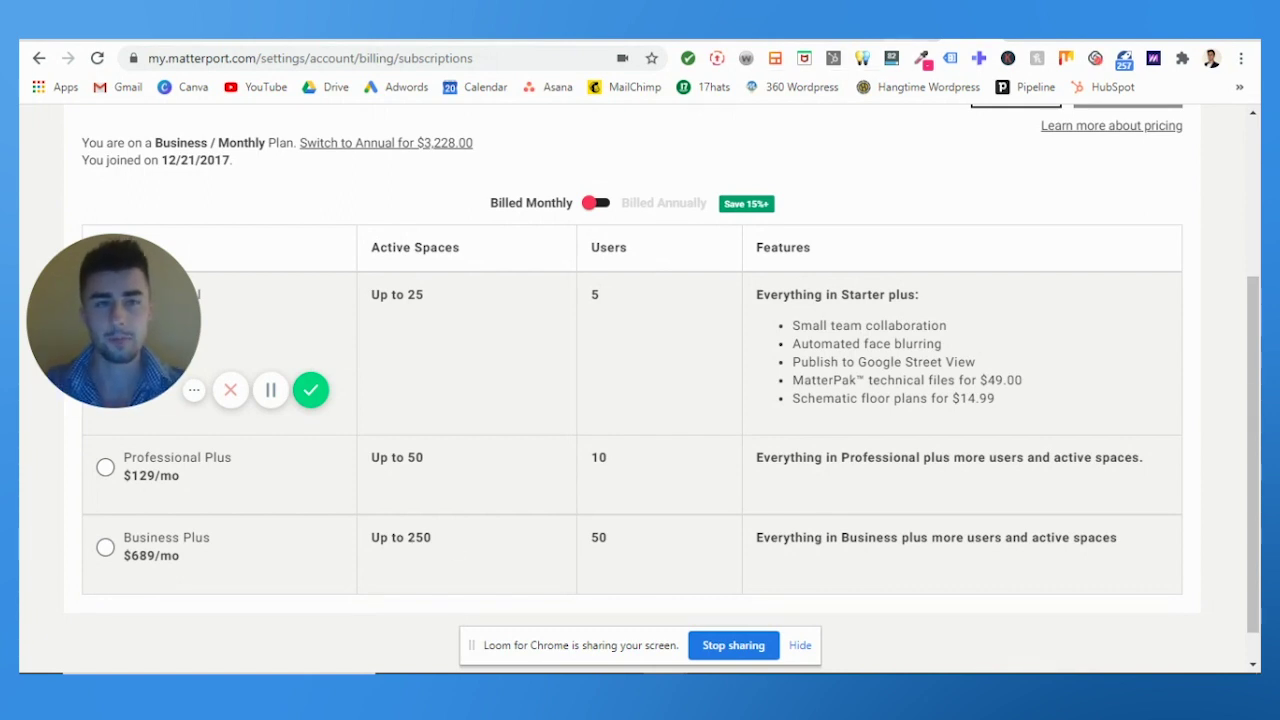
pyautogui.click(930, 38)
pyautogui.scroll(-3, 811, 383)
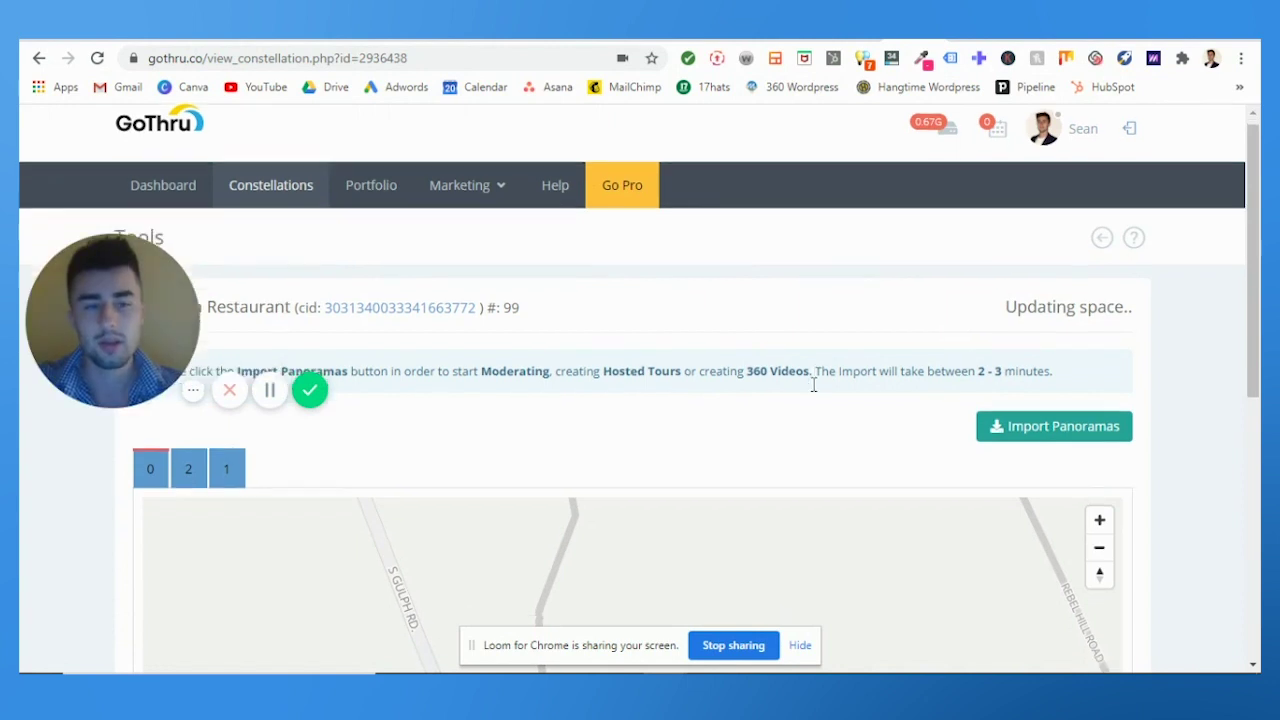
pyautogui.scroll(2, 889, 226)
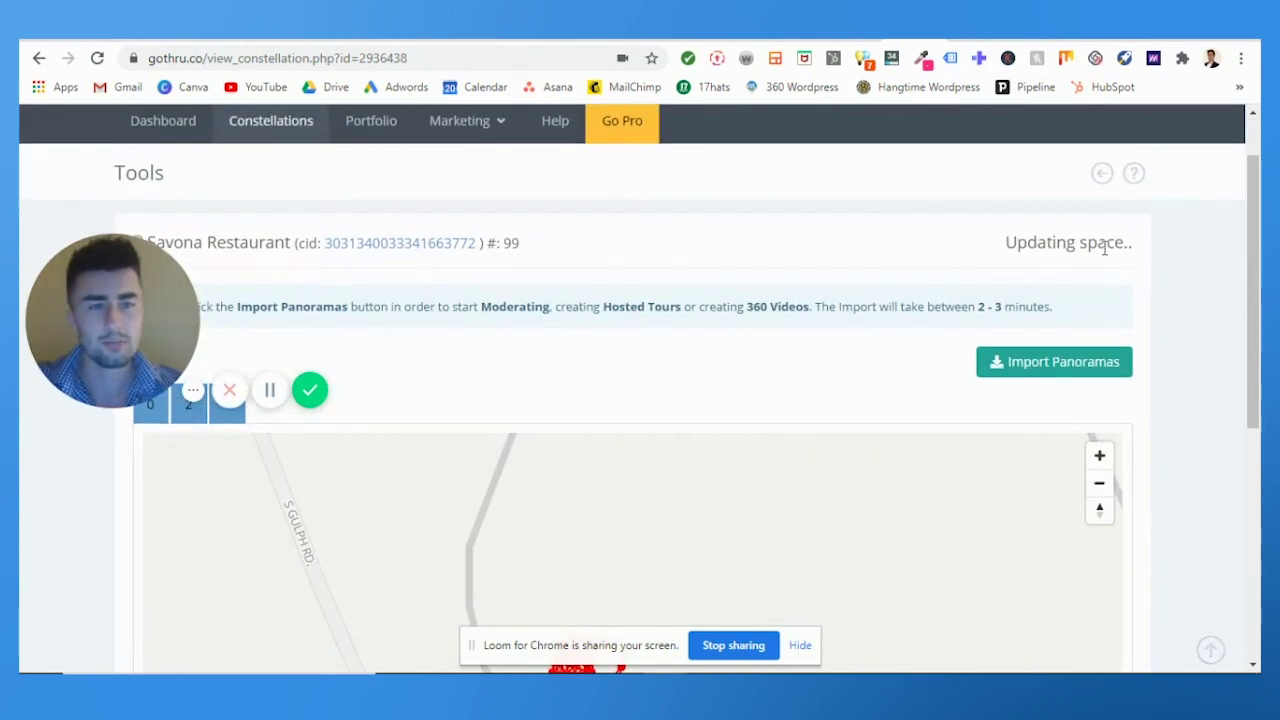
pyautogui.scroll(1, 858, 298)
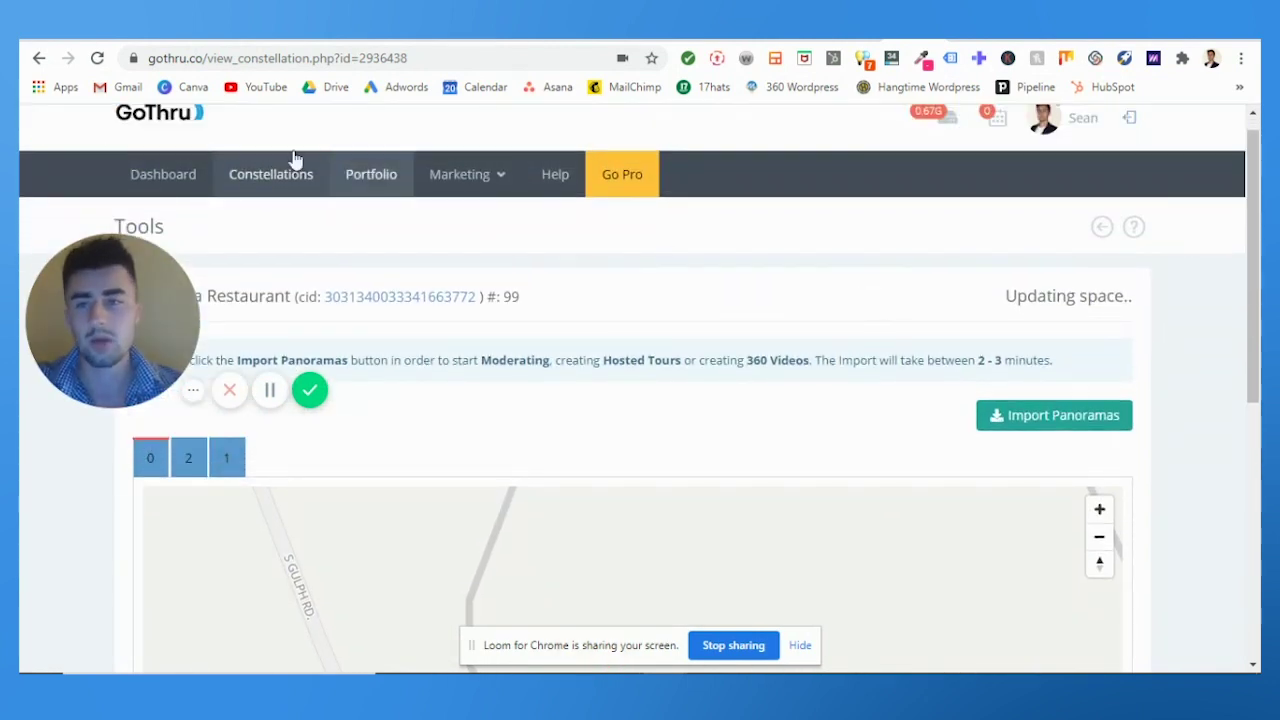
# - Open the GoThru dashboard and look over its moderation video, account statistics, help and panorama stitching sections
pyautogui.click(188, 176)
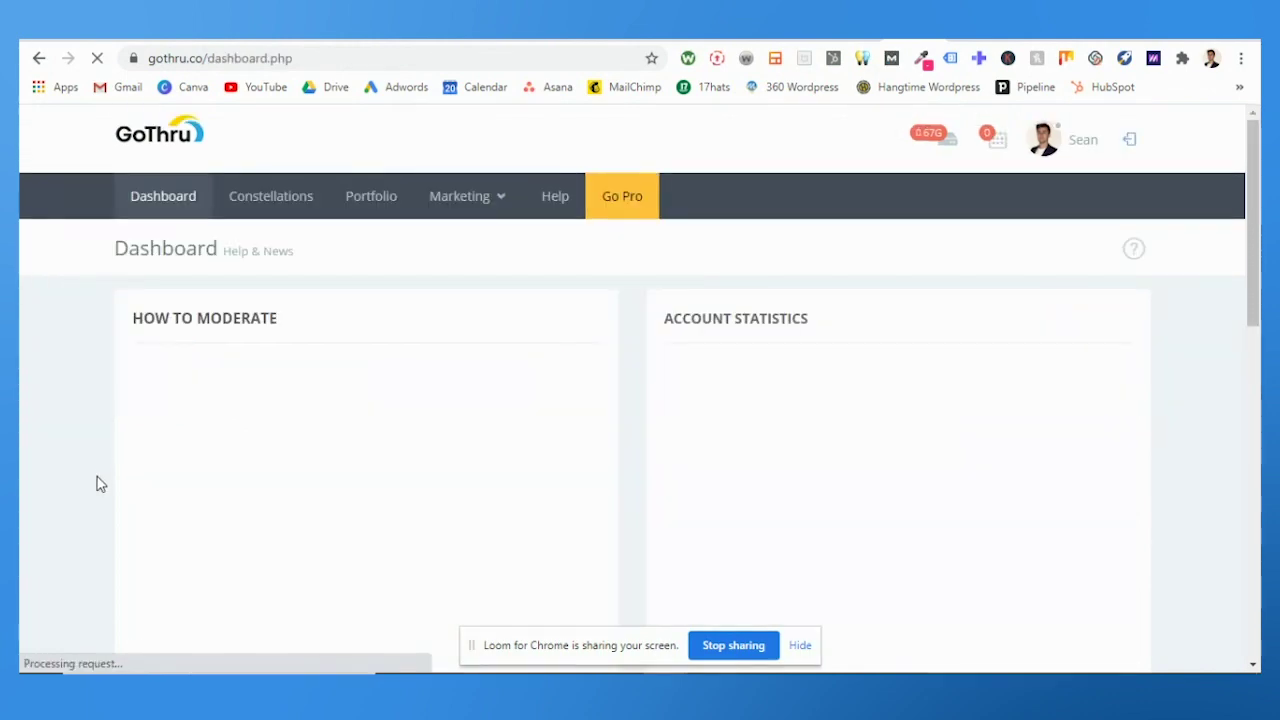
pyautogui.scroll(-3, 600, 320)
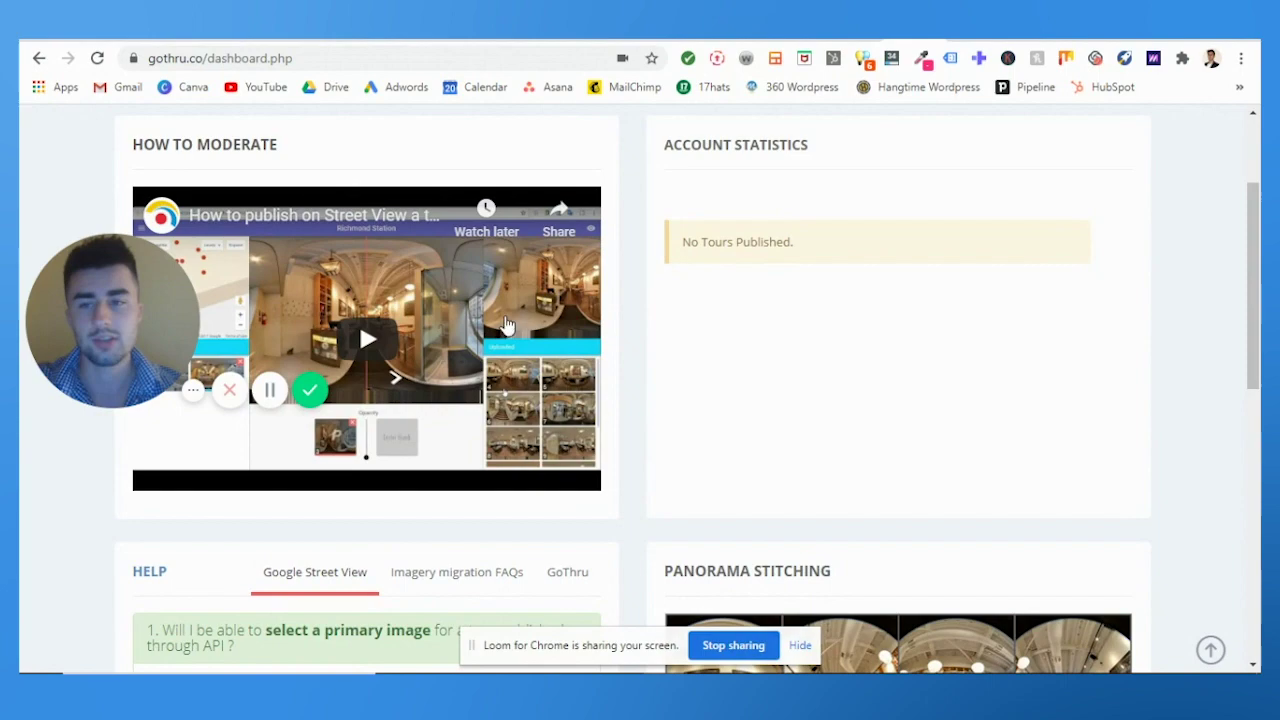
pyautogui.moveTo(121, 311)
pyautogui.moveTo(121, 311); pyautogui.dragTo(222, 459)
pyautogui.scroll(-3, 691, 351)
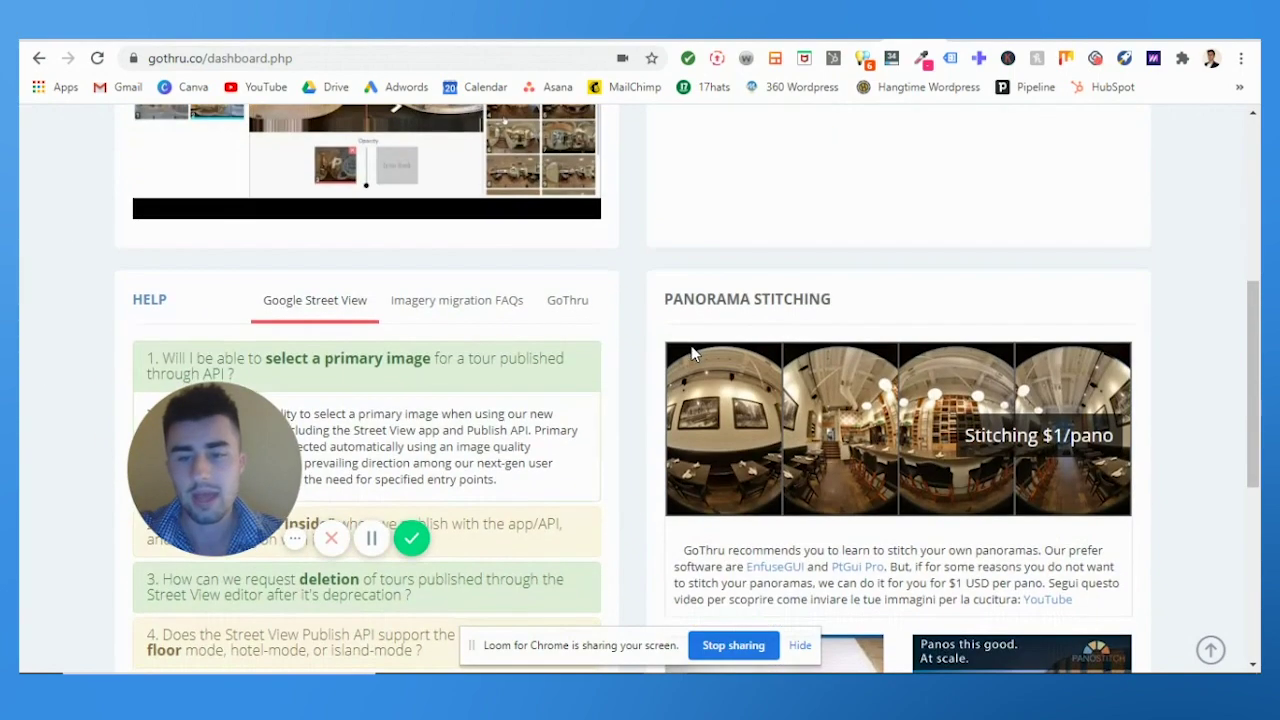
pyautogui.scroll(3, 623, 369)
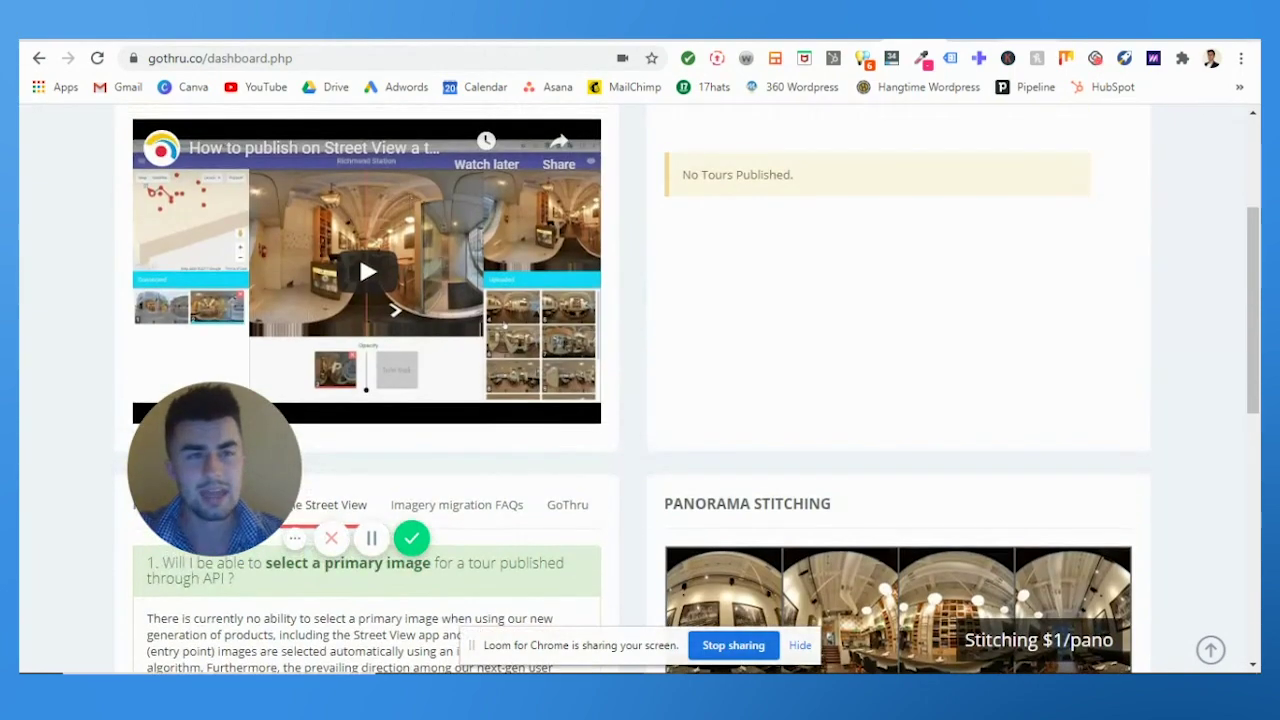
# - Search Google for Savona Restaurant in a new browser tab and open the business's photos
pyautogui.click(1078, 37)
pyautogui.write('savona')
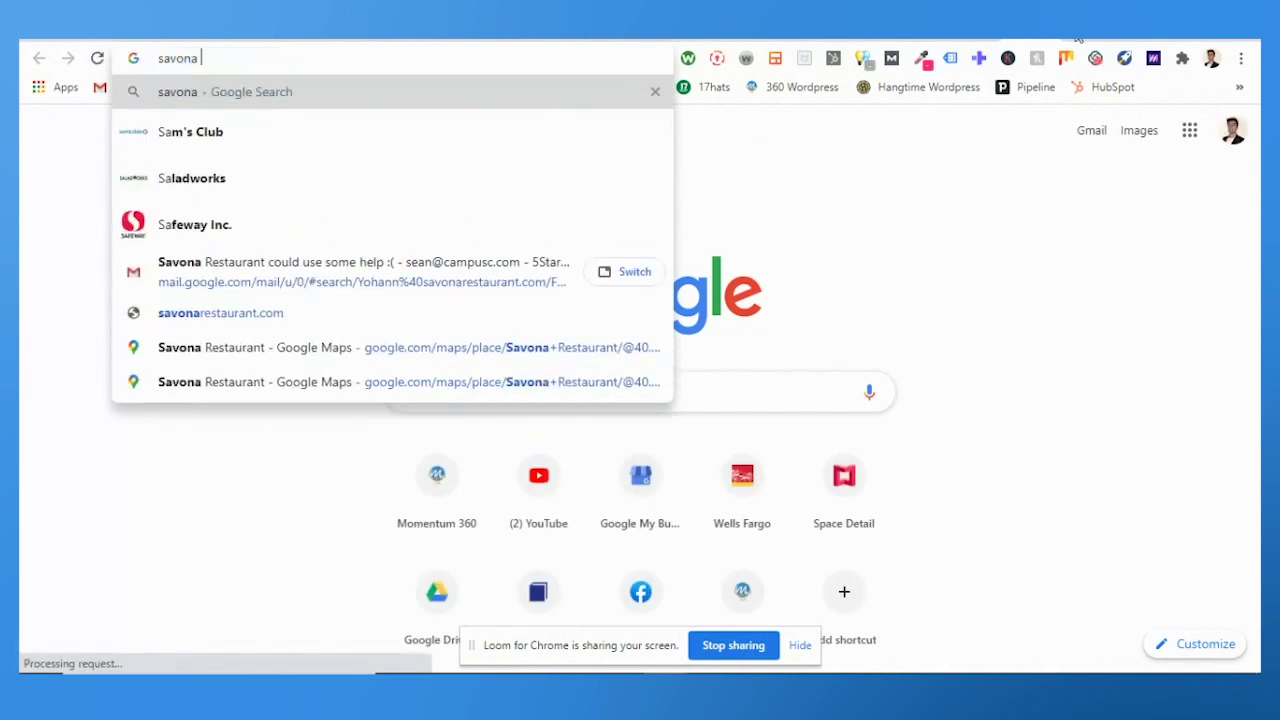
pyautogui.write(' restuar')
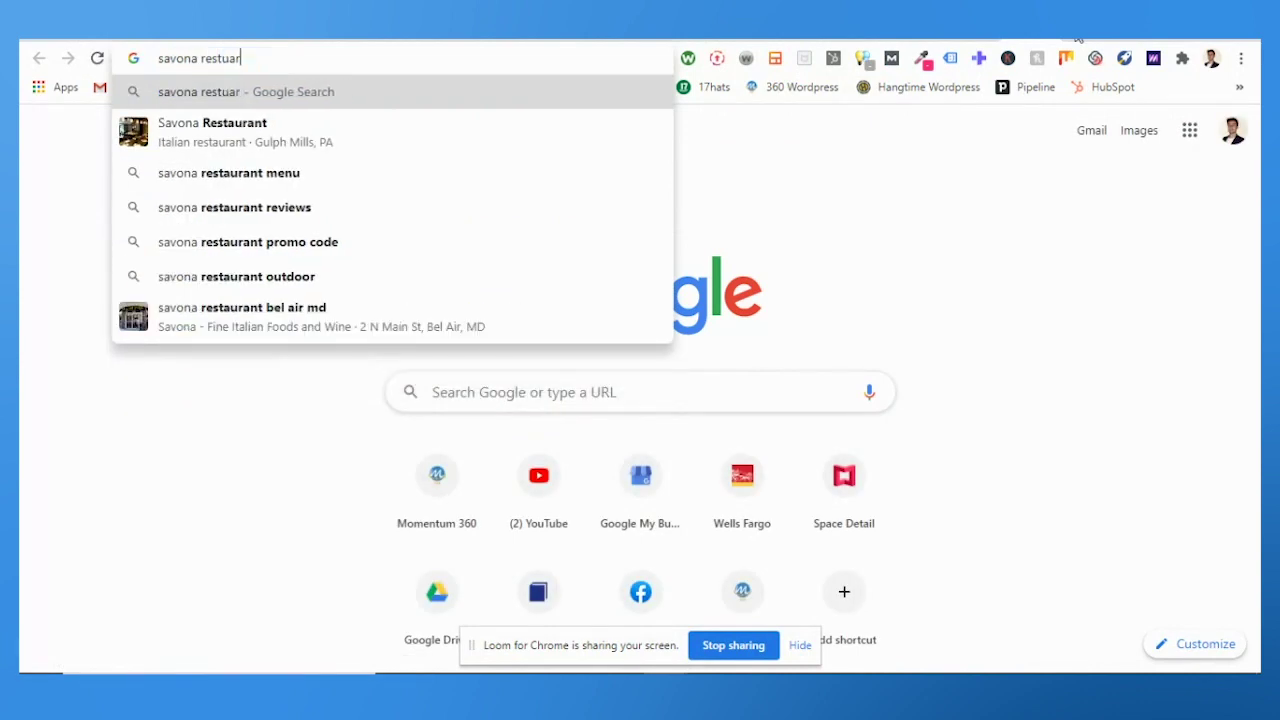
pyautogui.write('ant')
pyautogui.press('Return')
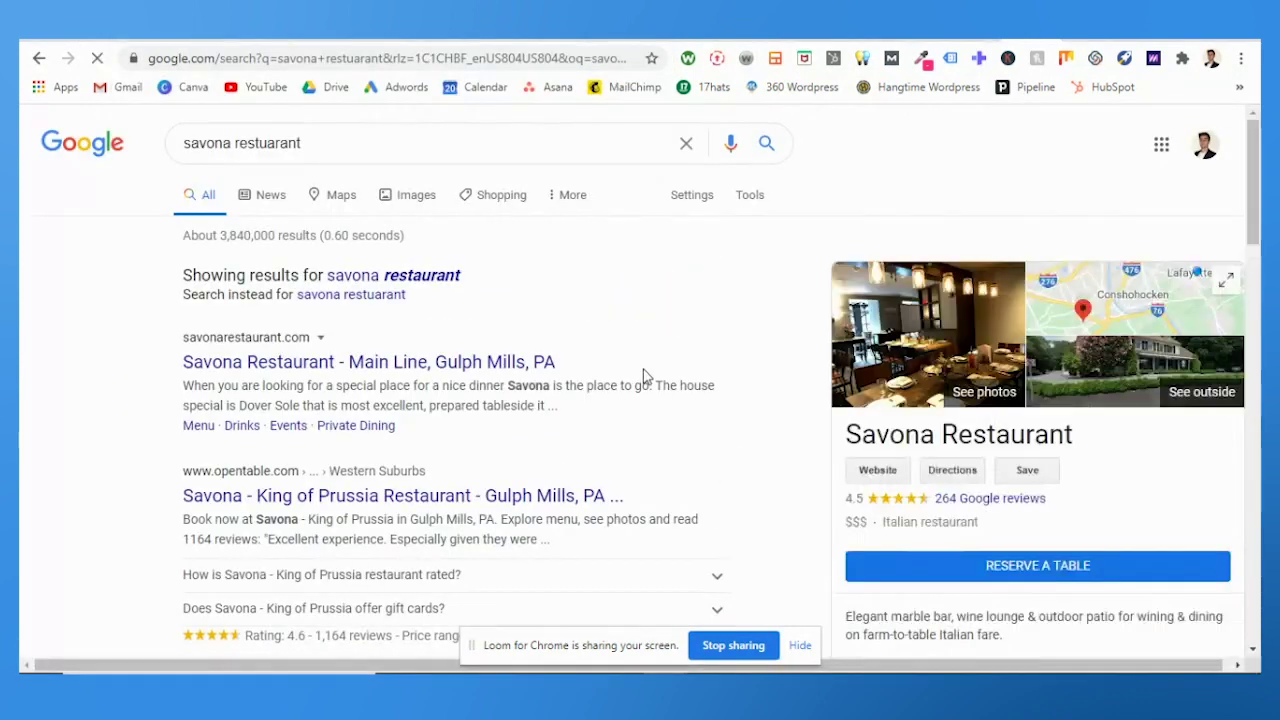
pyautogui.click(898, 341)
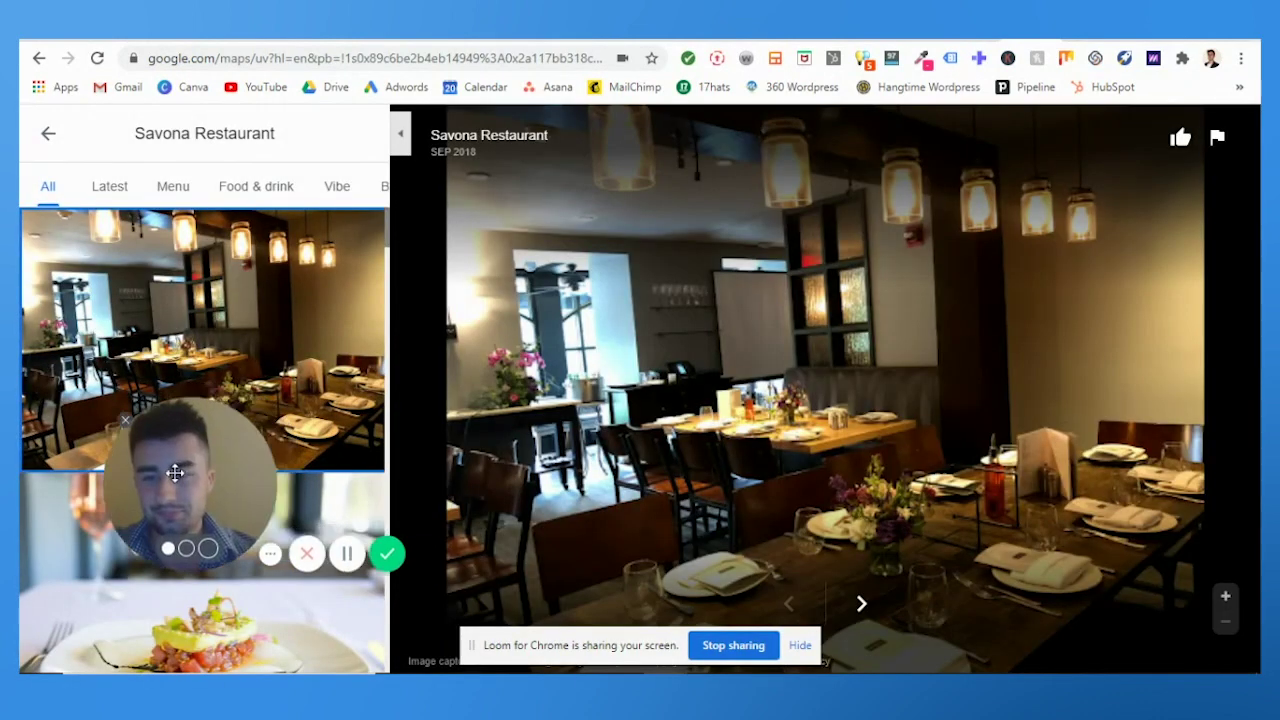
# - Show the restaurant's Street View & 360° imagery and look around the dining room in the published tour
pyautogui.moveTo(175, 472); pyautogui.dragTo(103, 516)
pyautogui.hscroll(3, 287, 189)
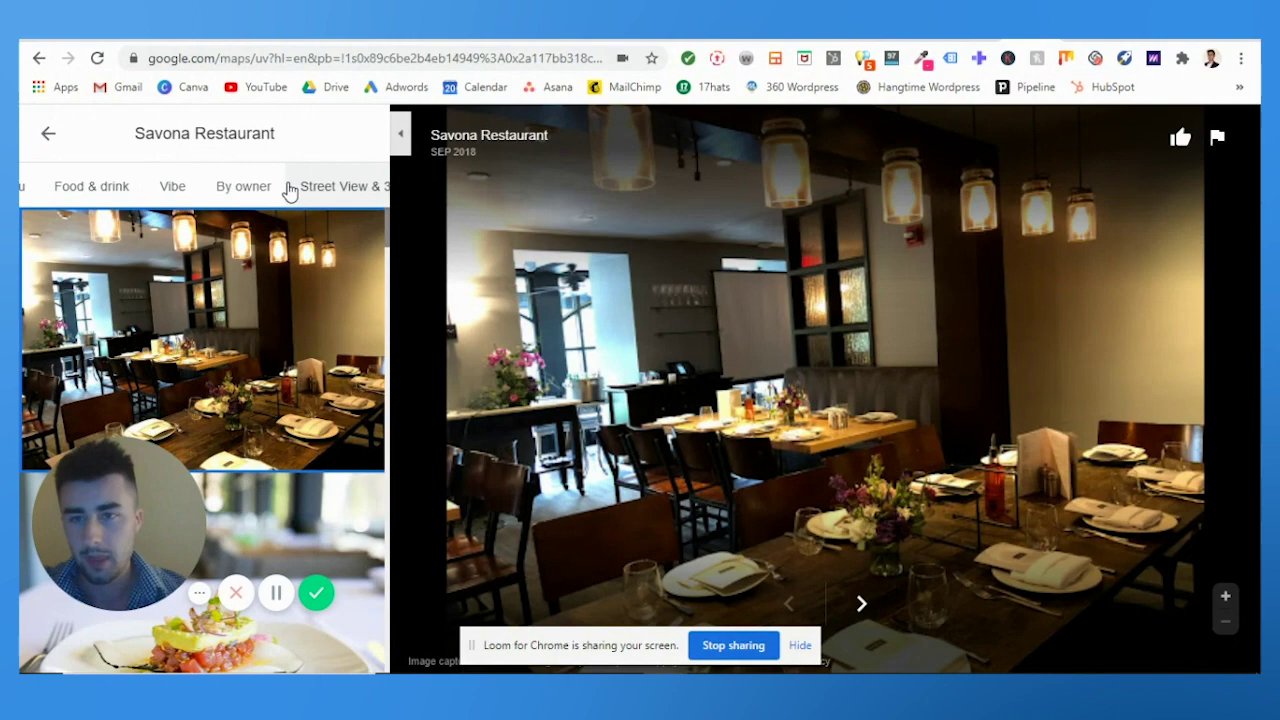
pyautogui.click(340, 185)
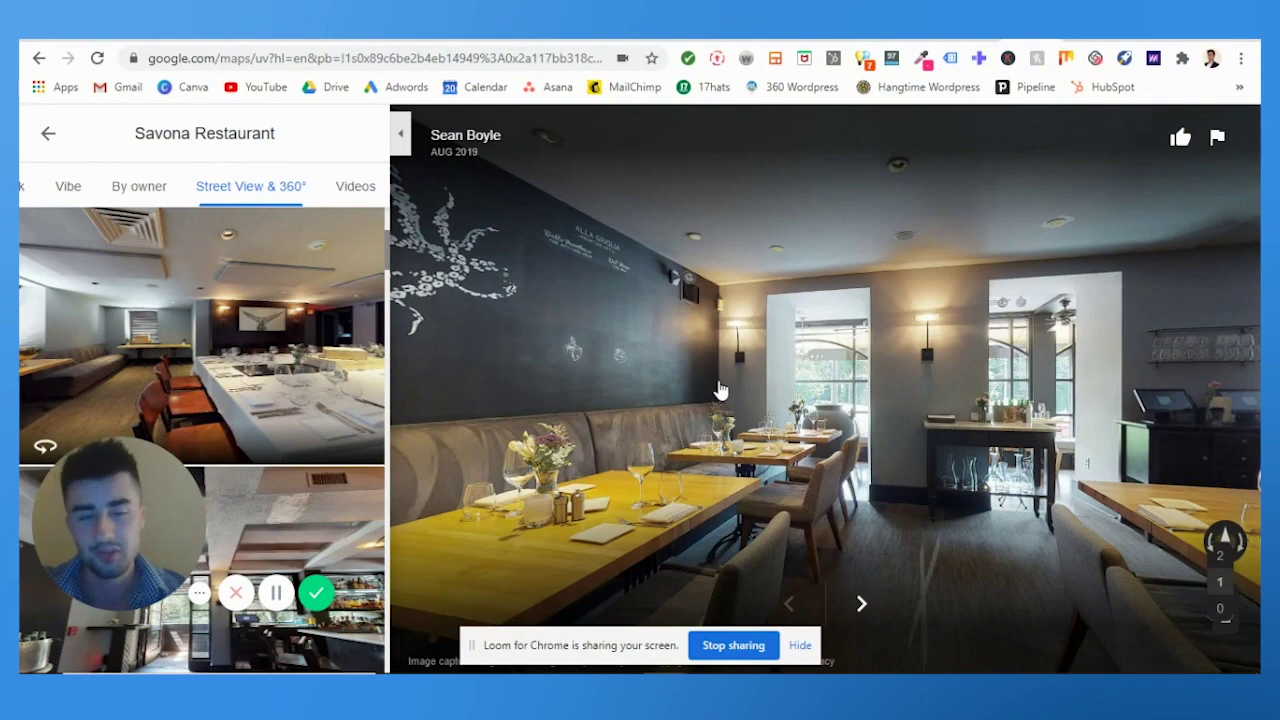
pyautogui.moveTo(720, 390); pyautogui.dragTo(466, 314)
pyautogui.click(466, 314)
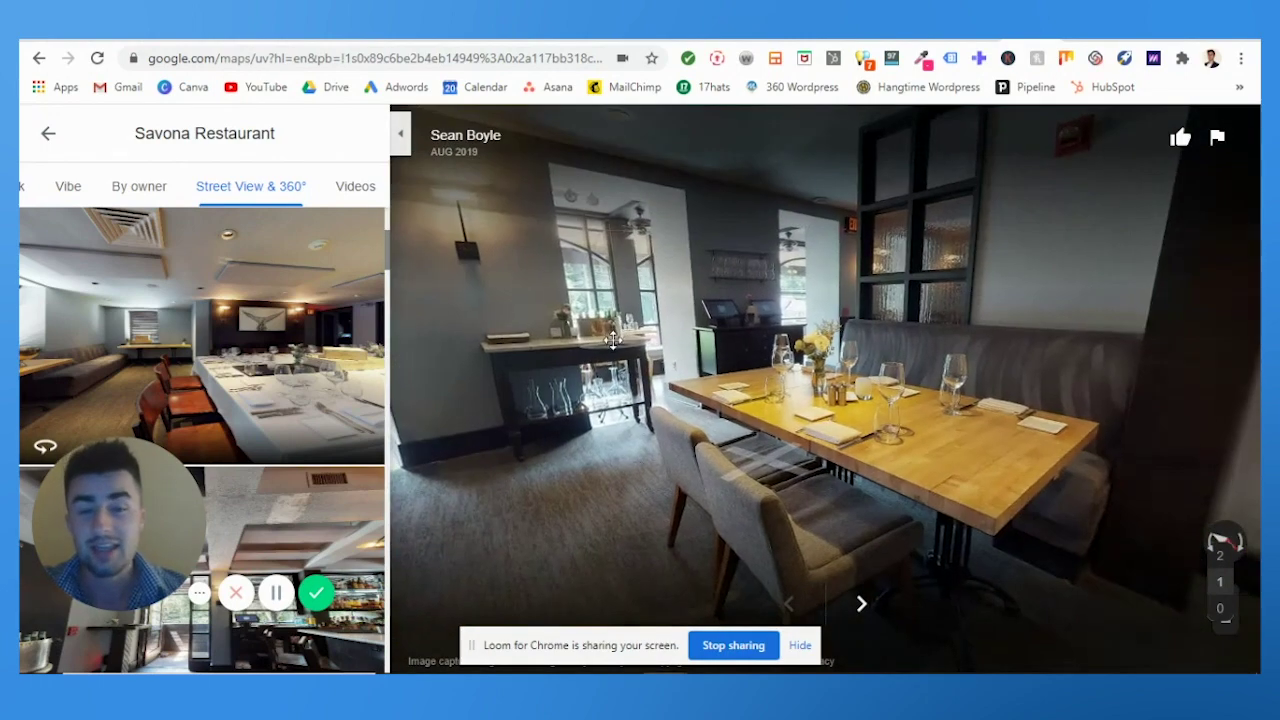